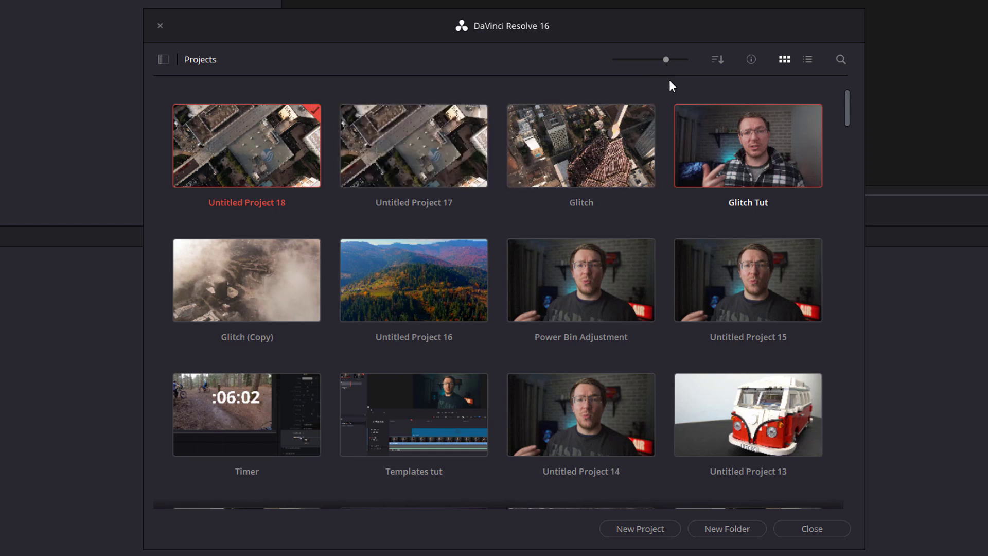
Enlarge the project thumbnails, check list view, and duplicate Glitch Tut as Glitch Tut (Copy)
{"action": "mouse_move", "coordinate": [664, 60]}
{"action": "left_mouse_down"}
{"action": "mouse_move", "coordinate": [622, 59]}
{"action": "mouse_move", "coordinate": [677, 61]}
{"action": "left_mouse_up"}
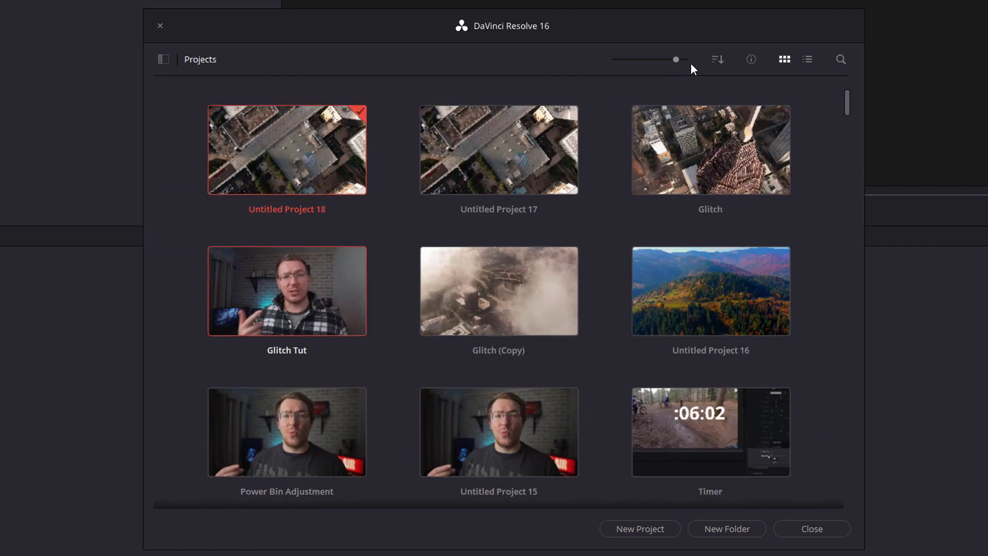
{"action": "left_click", "coordinate": [720, 59]}
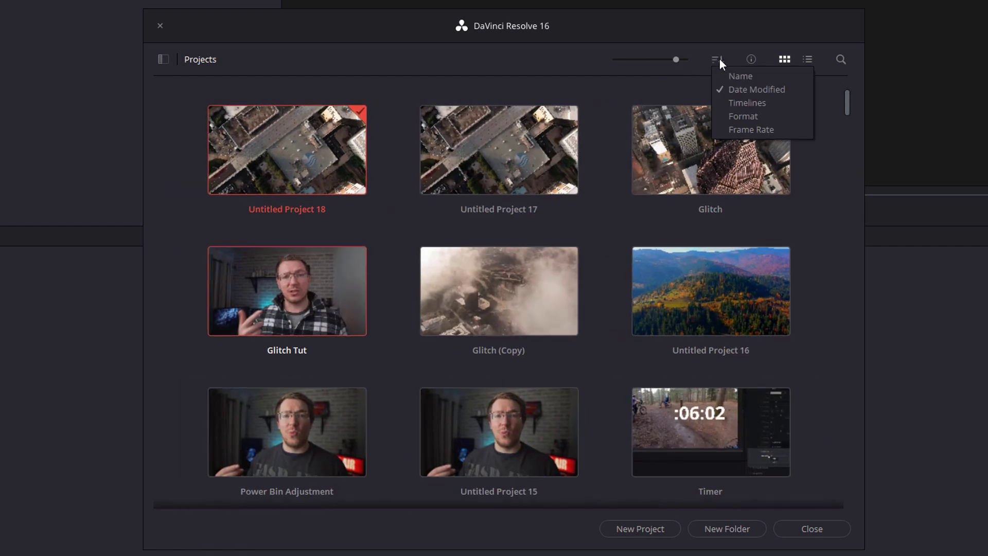
{"action": "left_click", "coordinate": [719, 58]}
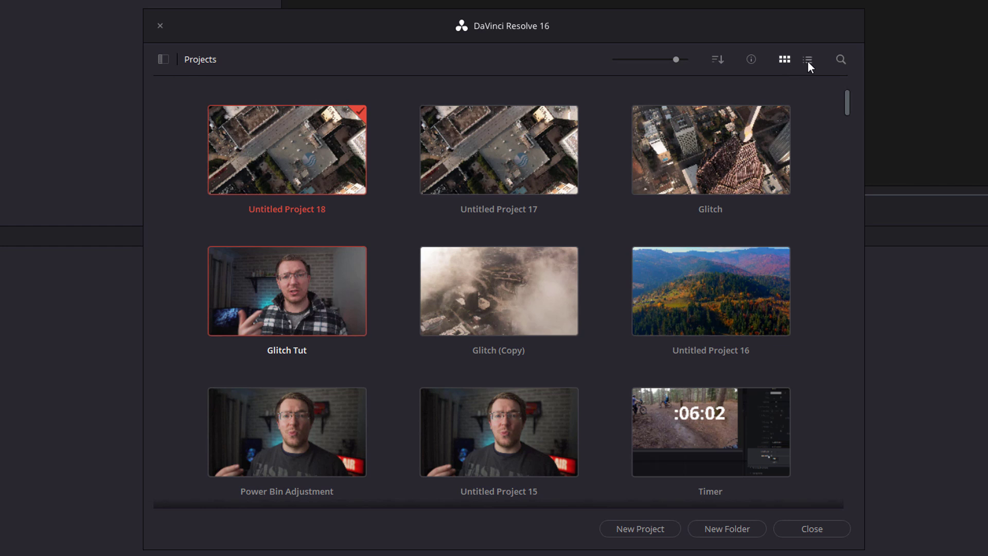
{"action": "left_click", "coordinate": [808, 60]}
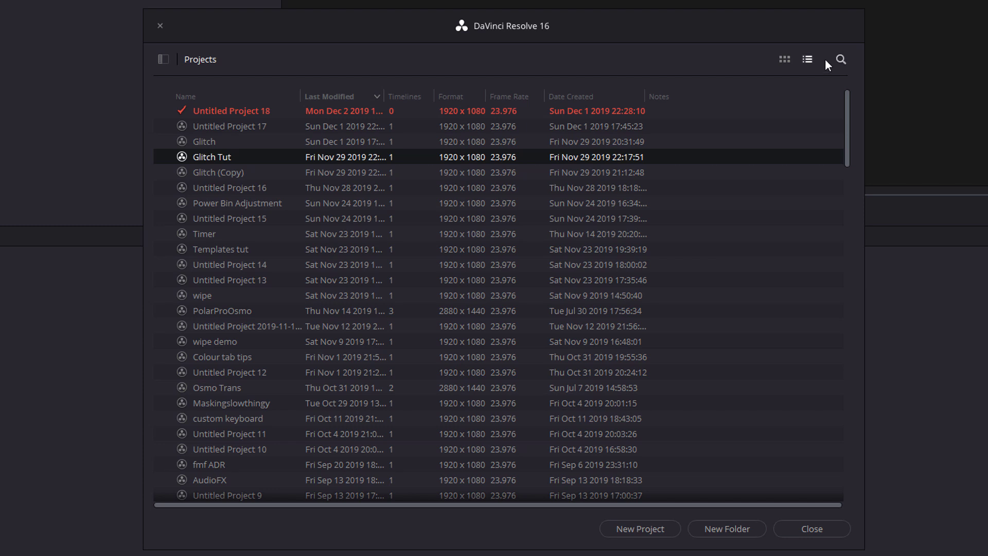
{"action": "left_click", "coordinate": [785, 60]}
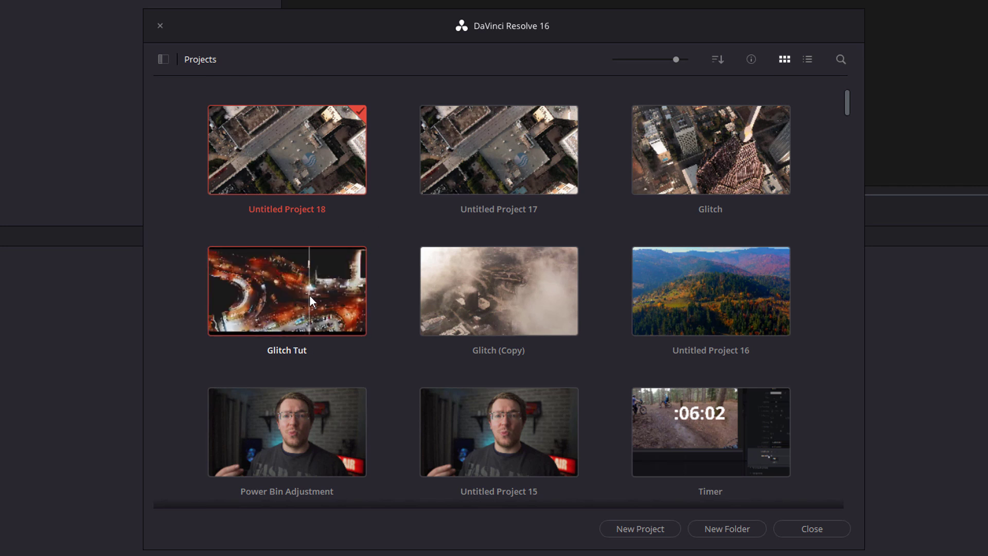
{"action": "key", "text": "ctrl+c"}
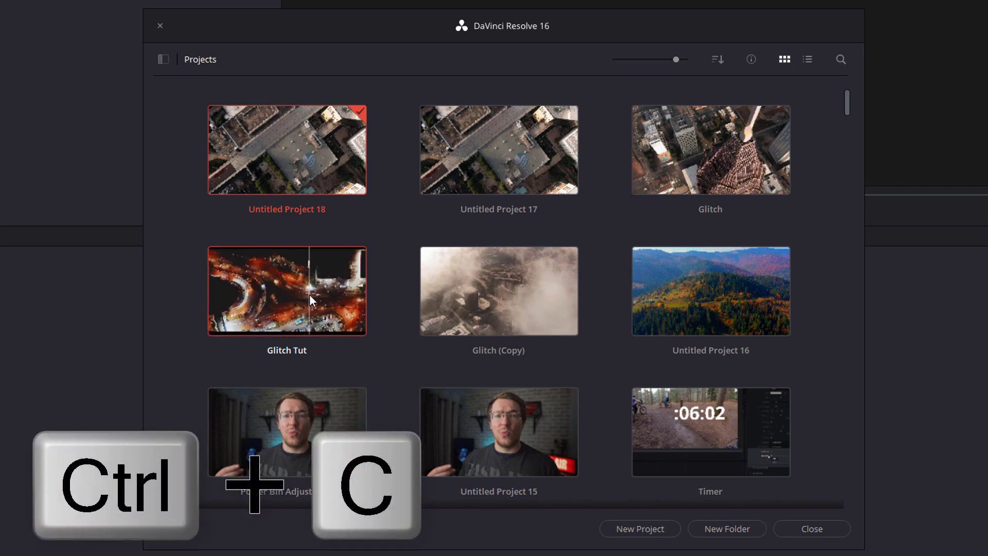
{"action": "key", "text": "ctrl+v"}
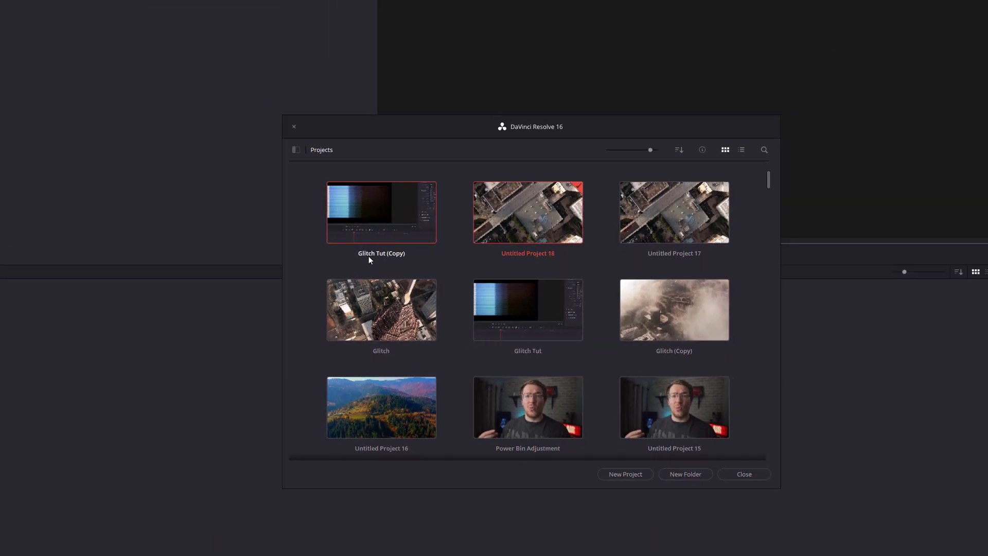
Close the Project Manager, then close Untitled Project 18's Project Settings without changes
{"action": "key", "text": "Escape"}
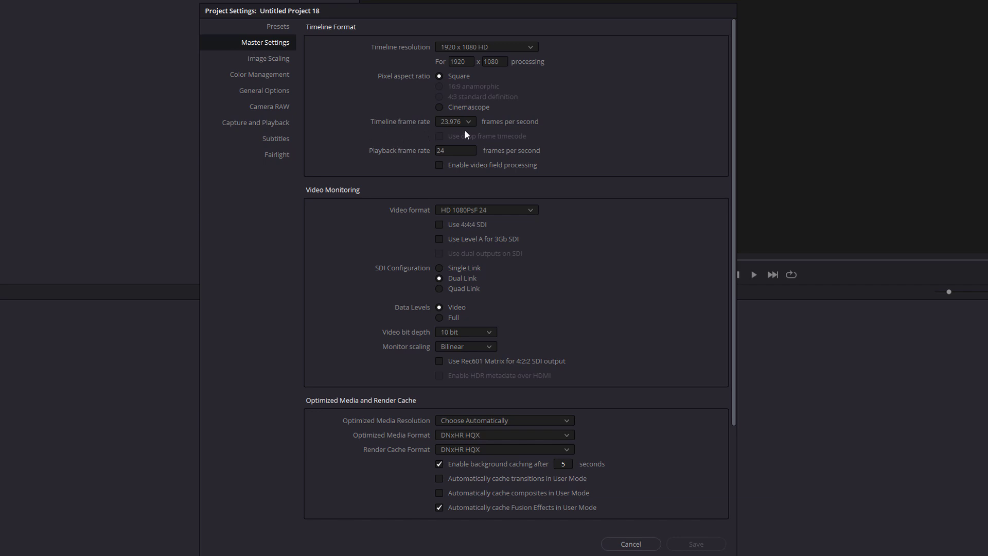
{"action": "key", "text": "Escape"}
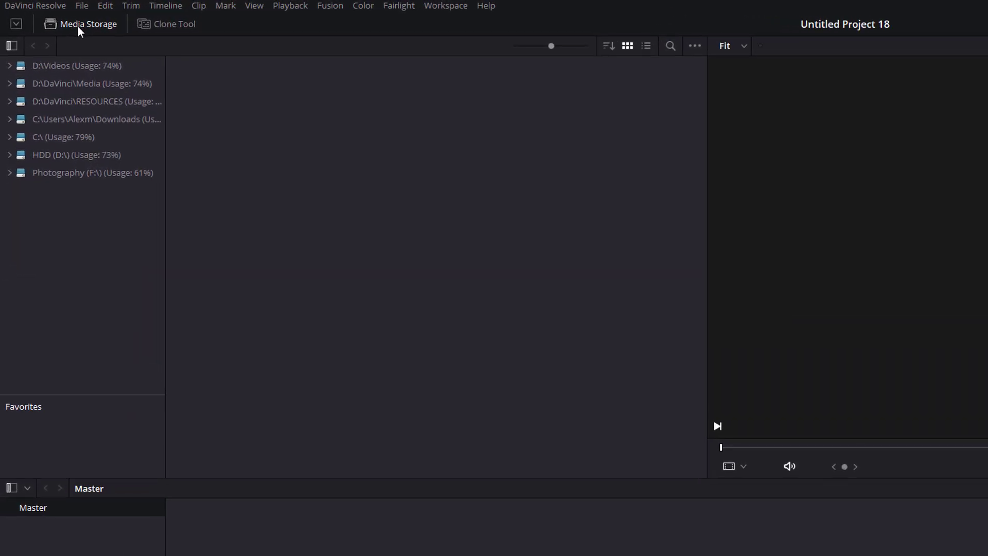
Add D:\DaVinci\Media as a new Media Storage location, exposing its Colour Tab Tips clips
{"action": "left_click", "coordinate": [78, 25]}
{"action": "left_click", "coordinate": [77, 25]}
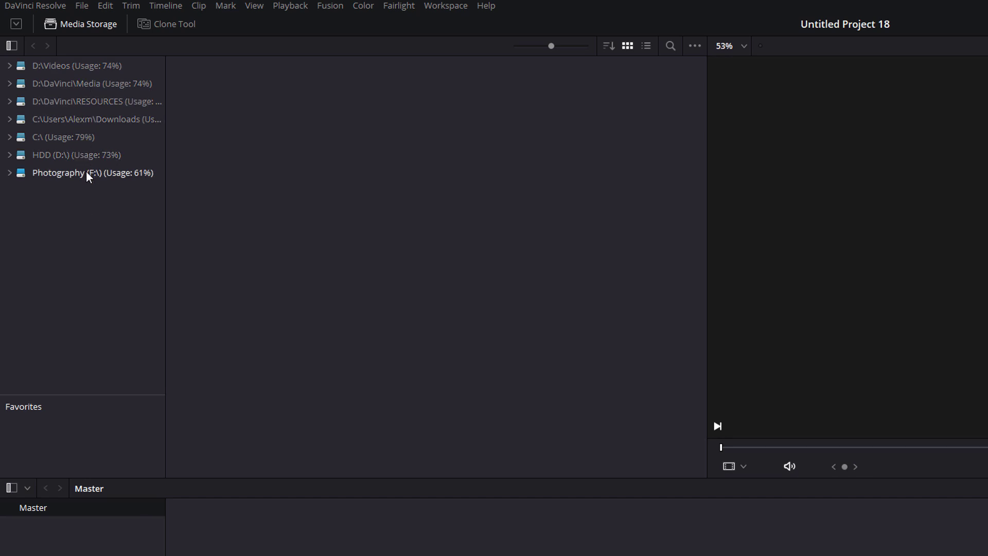
{"action": "right_click", "coordinate": [81, 215]}
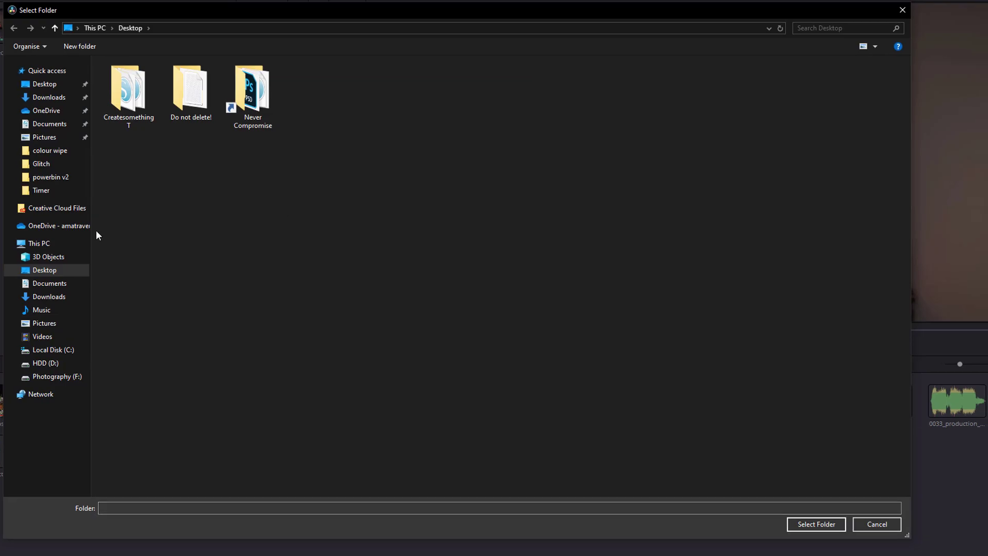
{"action": "left_click", "coordinate": [39, 242]}
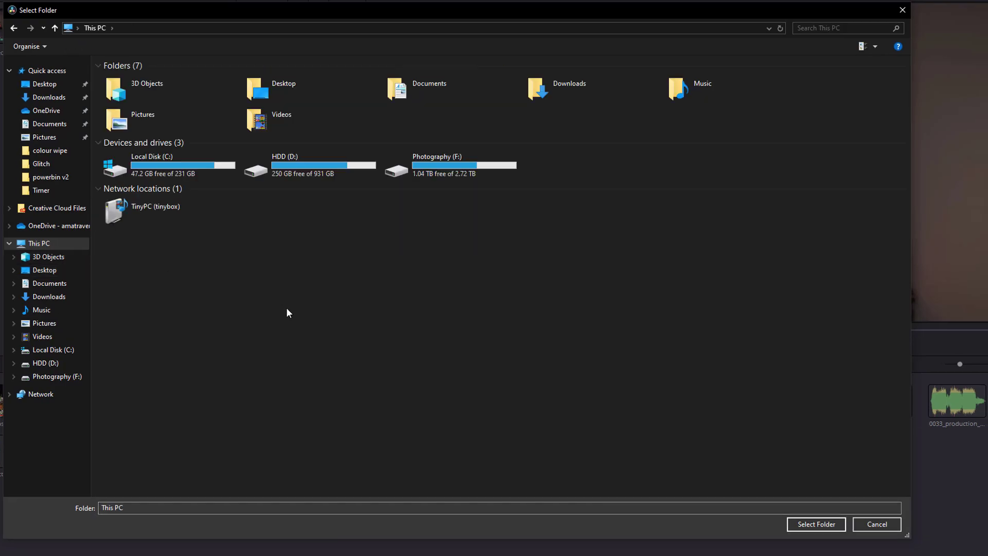
{"action": "double_click", "coordinate": [306, 172]}
{"action": "double_click", "coordinate": [139, 112]}
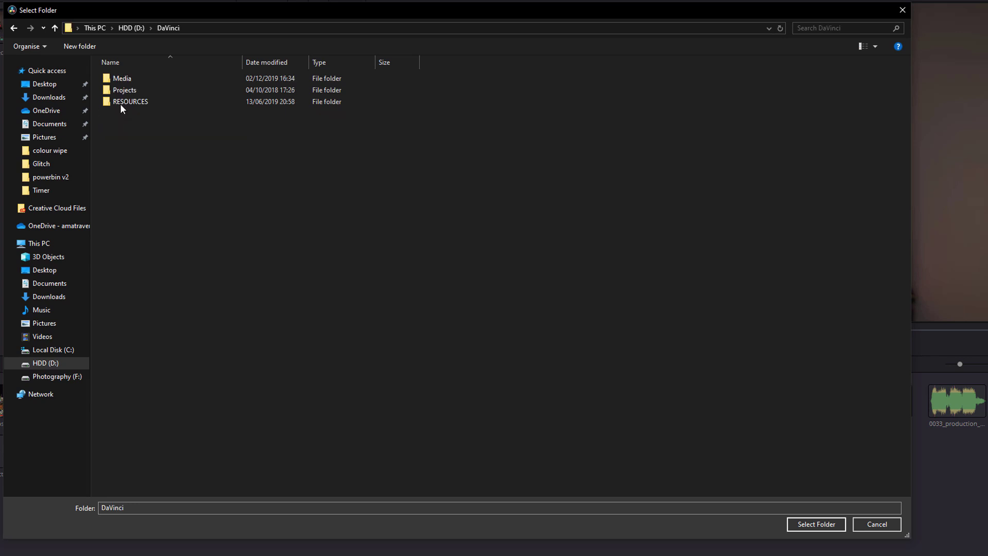
{"action": "left_click", "coordinate": [125, 79]}
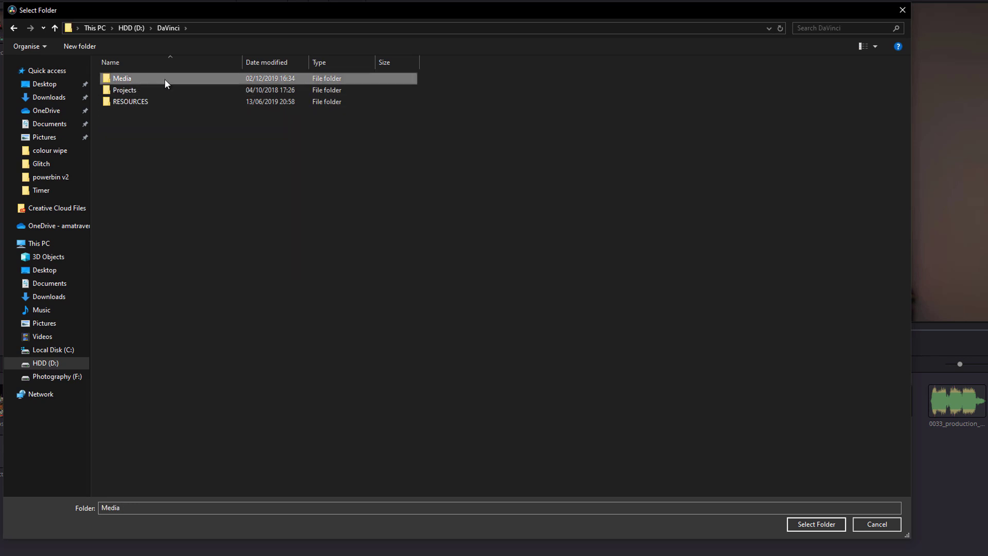
{"action": "left_click", "coordinate": [817, 524]}
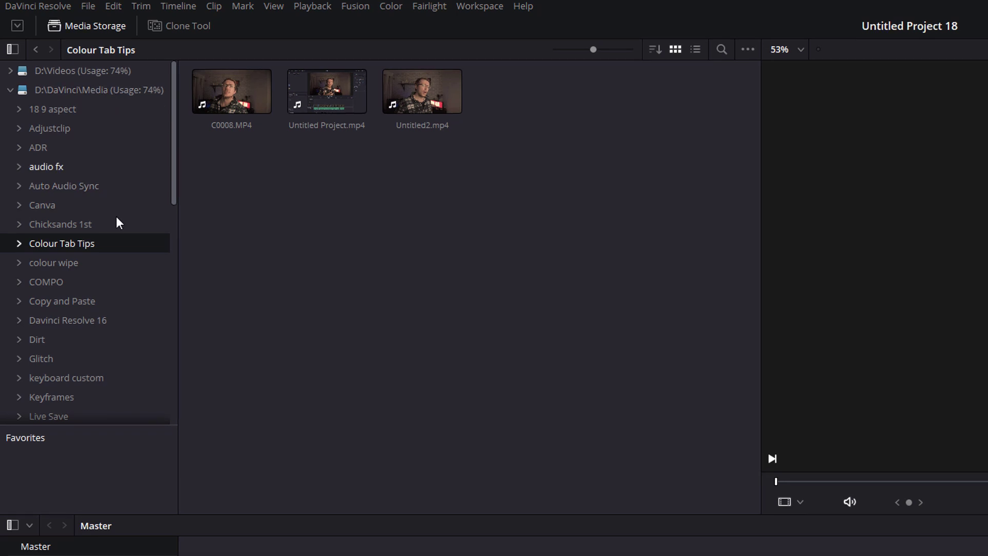
Import Untitled2.mp4, Pexels Videos 2053855.mp4 and the whole Glitch folder into the Media Pool
{"action": "left_click_drag", "start_coordinate": [422, 91], "coordinate": [473, 396]}
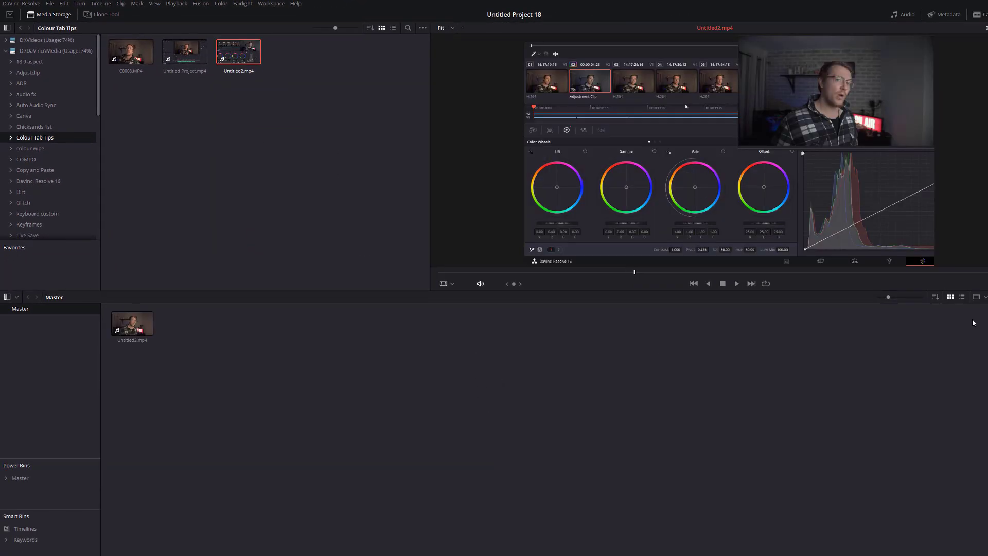
{"action": "key", "text": "alt+Tab"}
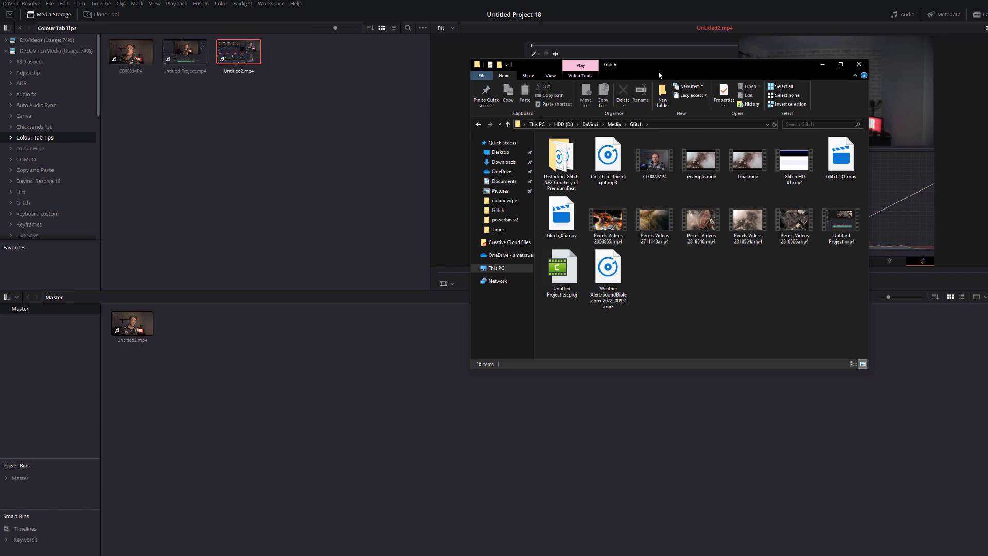
{"action": "left_click_drag", "start_coordinate": [660, 67], "coordinate": [609, 88]}
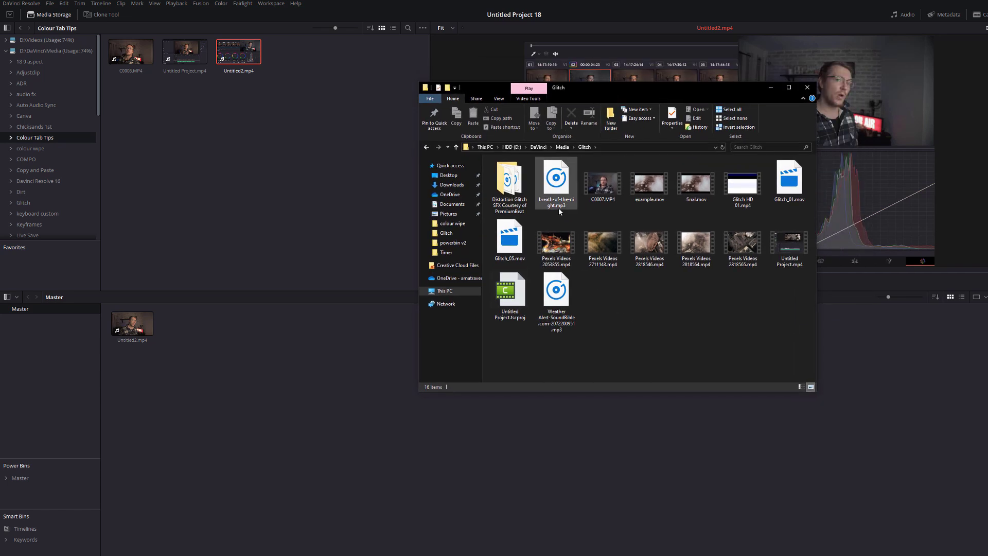
{"action": "left_click_drag", "start_coordinate": [556, 243], "coordinate": [205, 347]}
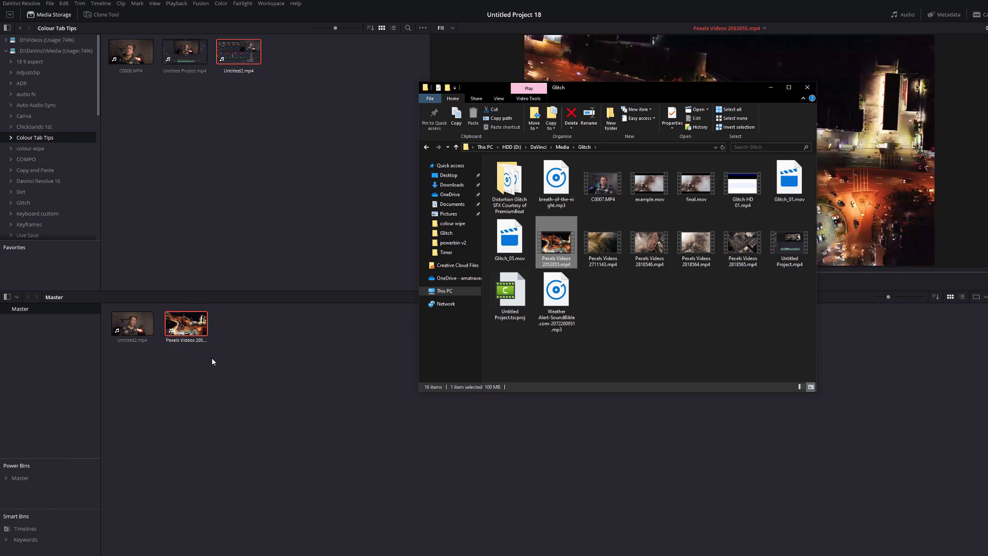
{"action": "key", "text": "alt+Up"}
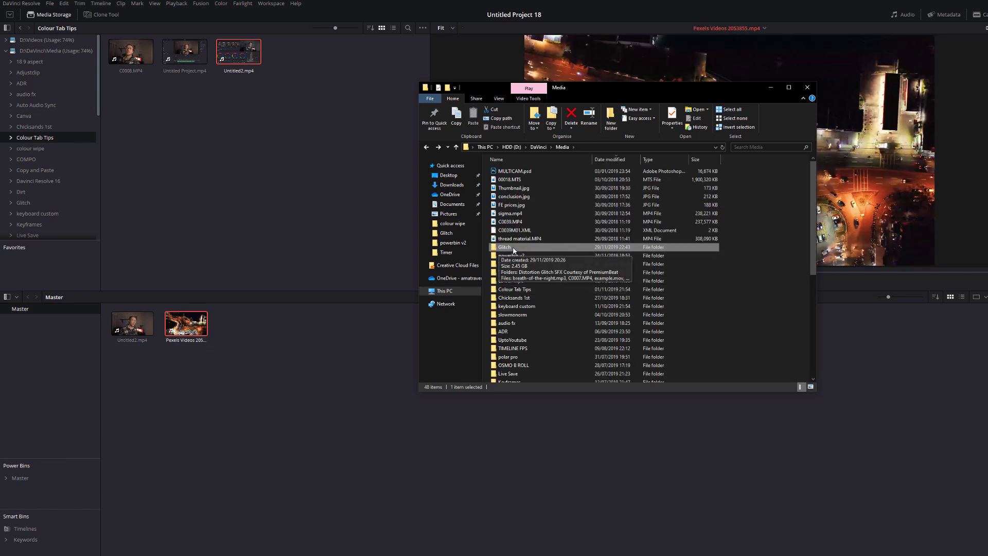
{"action": "left_click_drag", "start_coordinate": [504, 252], "coordinate": [289, 373]}
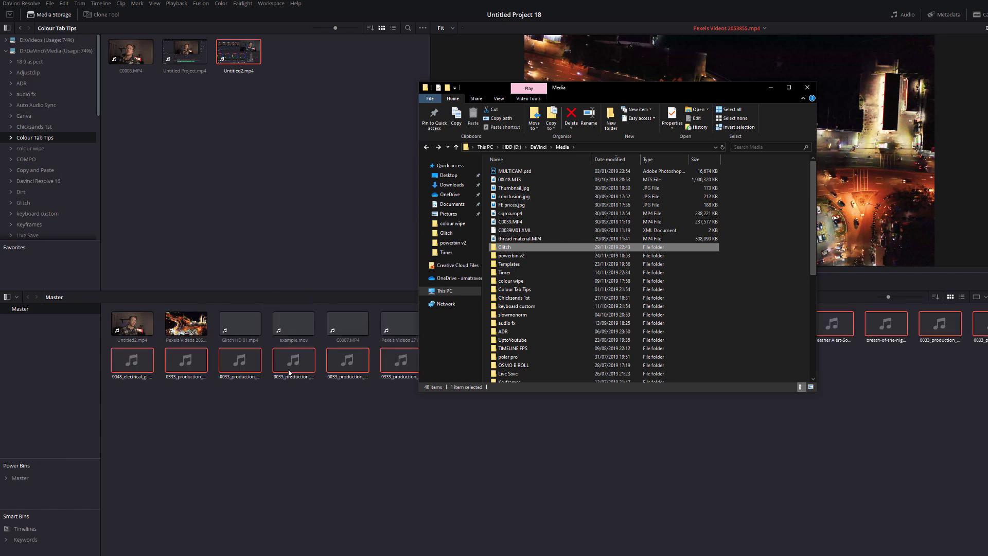
Close File Explorer and preview Pexels Videos 2818546.mp4 in the Resolve viewer
{"action": "left_click", "coordinate": [809, 87]}
{"action": "left_click", "coordinate": [714, 414]}
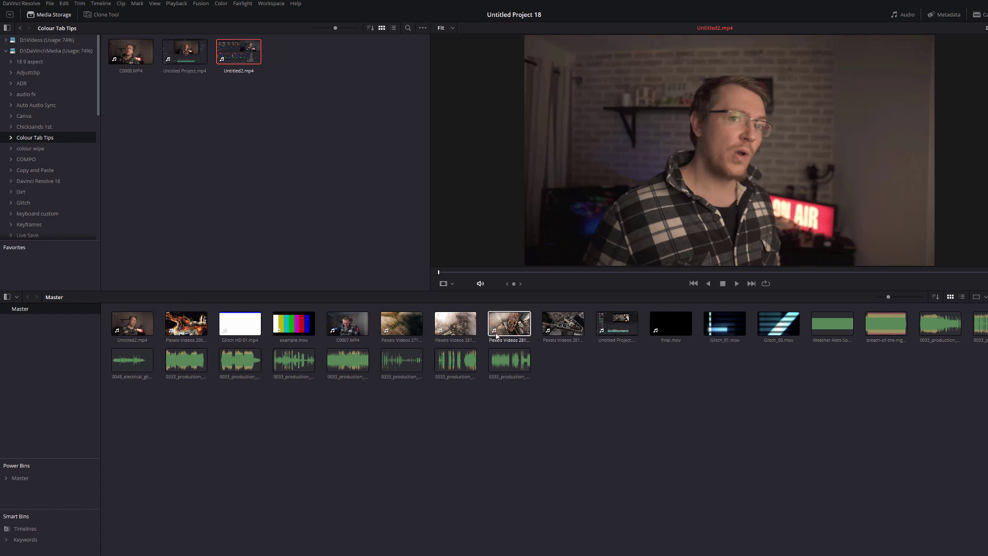
{"action": "left_click", "coordinate": [495, 332]}
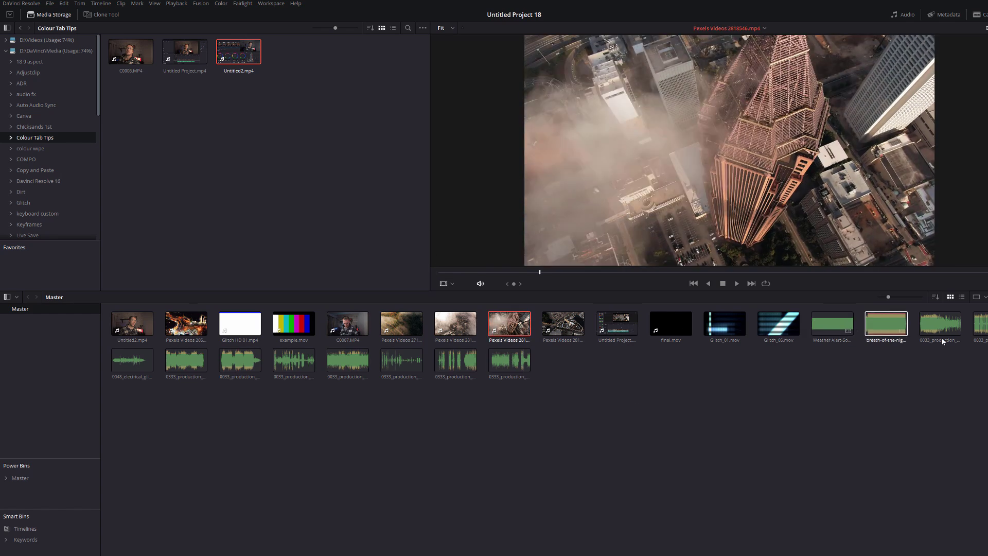
{"action": "left_click_drag", "start_coordinate": [961, 425], "coordinate": [248, 330]}
{"action": "left_click", "coordinate": [579, 398]}
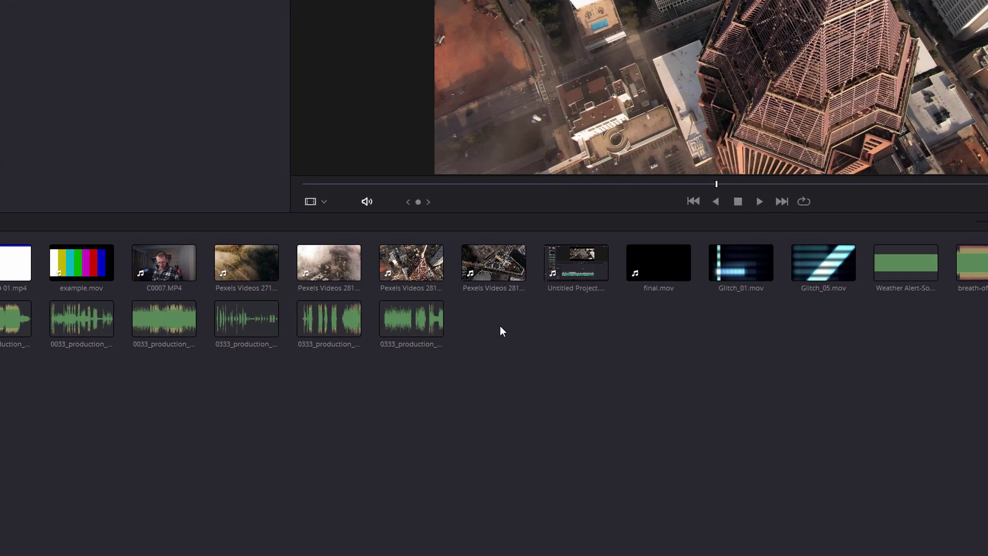
Add Bin 3, move the aerial Pexels clips from Master into it, and go to Edit
{"action": "right_click", "coordinate": [501, 327]}
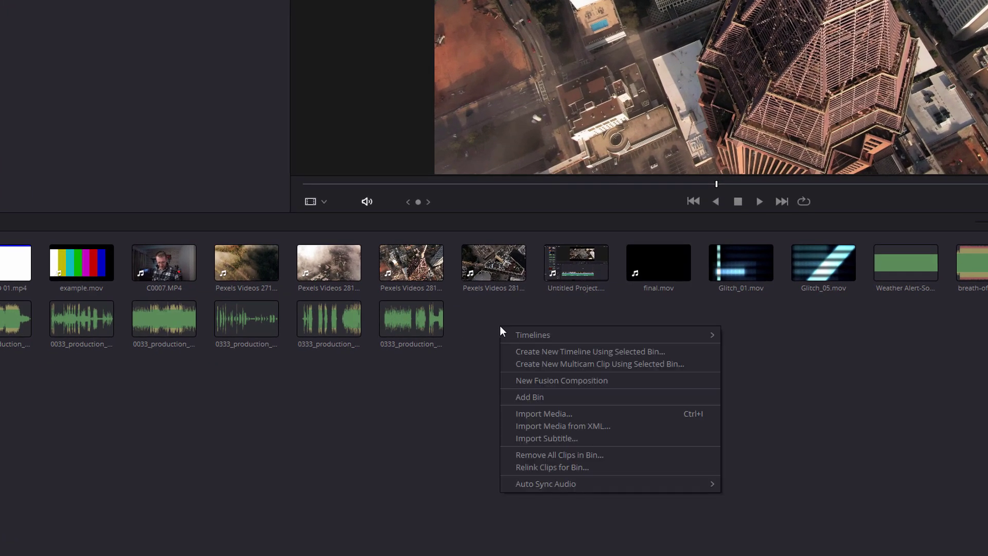
{"action": "left_click", "coordinate": [545, 398]}
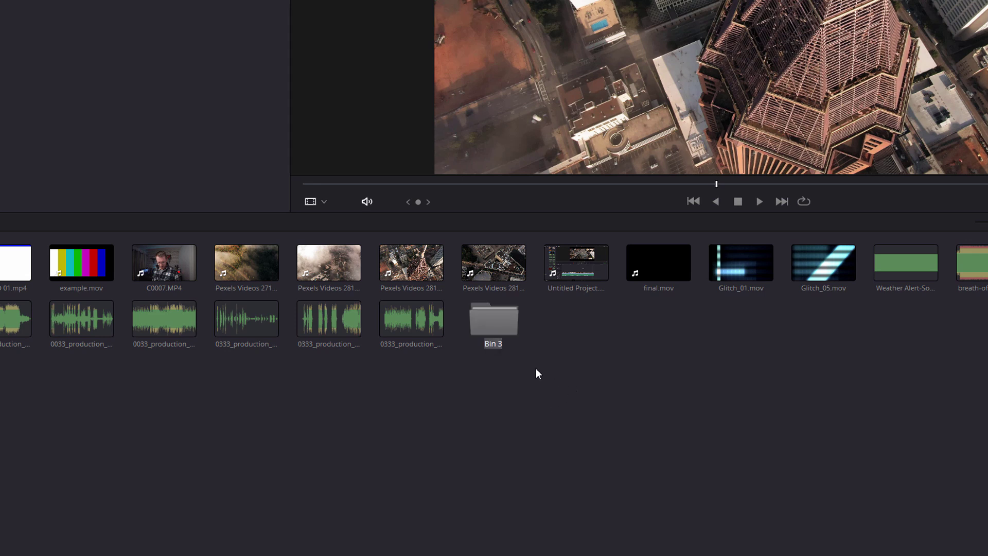
{"action": "left_click", "coordinate": [247, 263]}
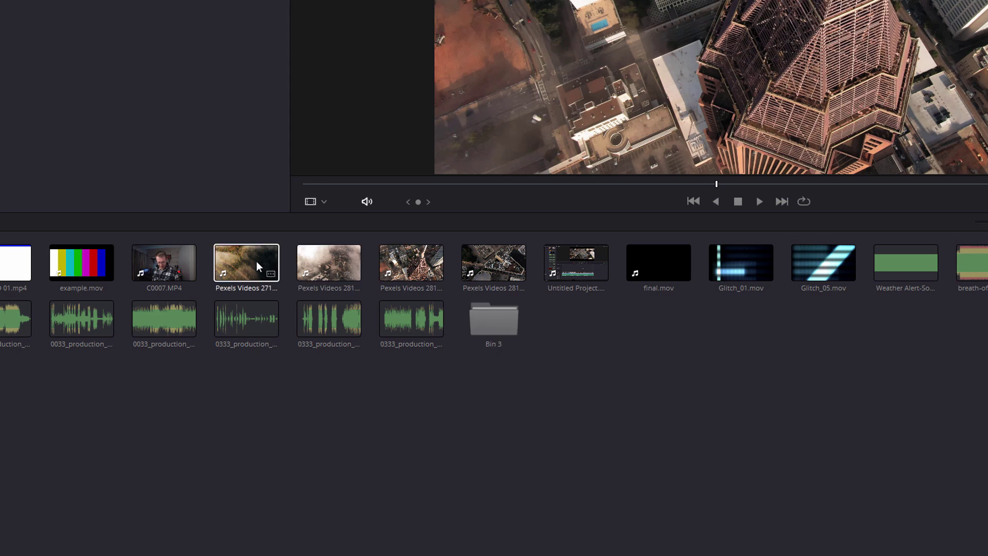
{"action": "left_click", "coordinate": [555, 280], "text": "shift"}
{"action": "left_click_drag", "start_coordinate": [565, 287], "coordinate": [493, 317]}
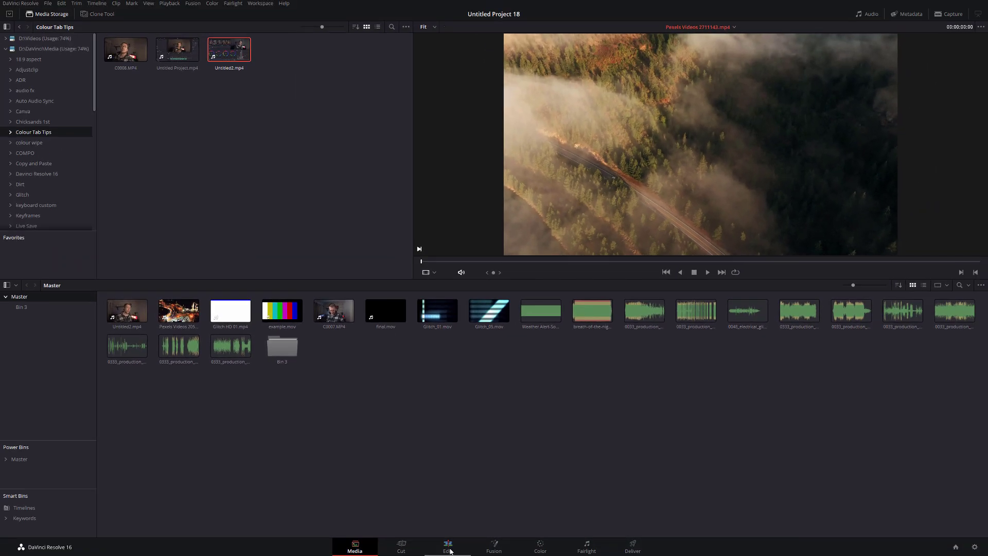
{"action": "left_click", "coordinate": [448, 547]}
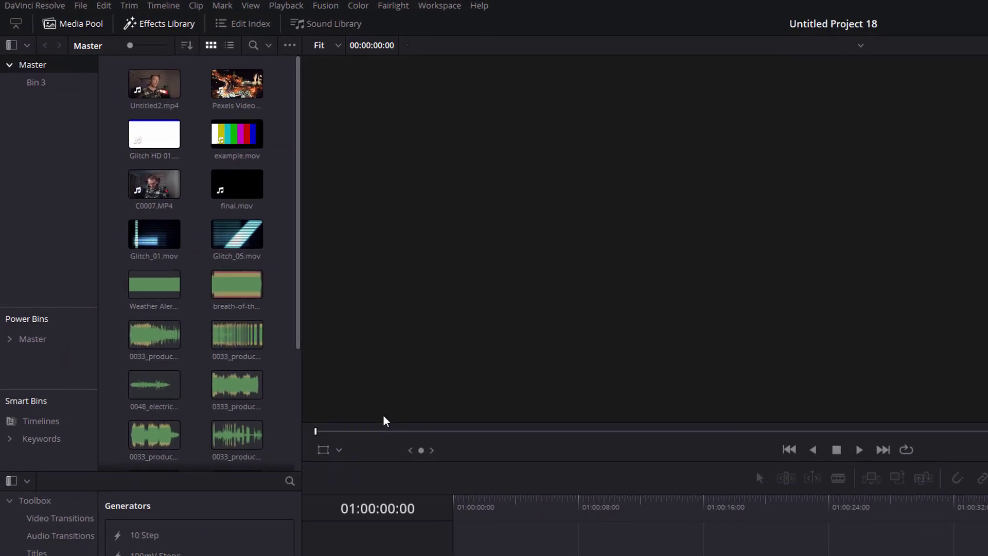
Place Pexels Videos 2053855.mp4 at the start of Video 1
{"action": "left_click_drag", "start_coordinate": [242, 100], "coordinate": [592, 555]}
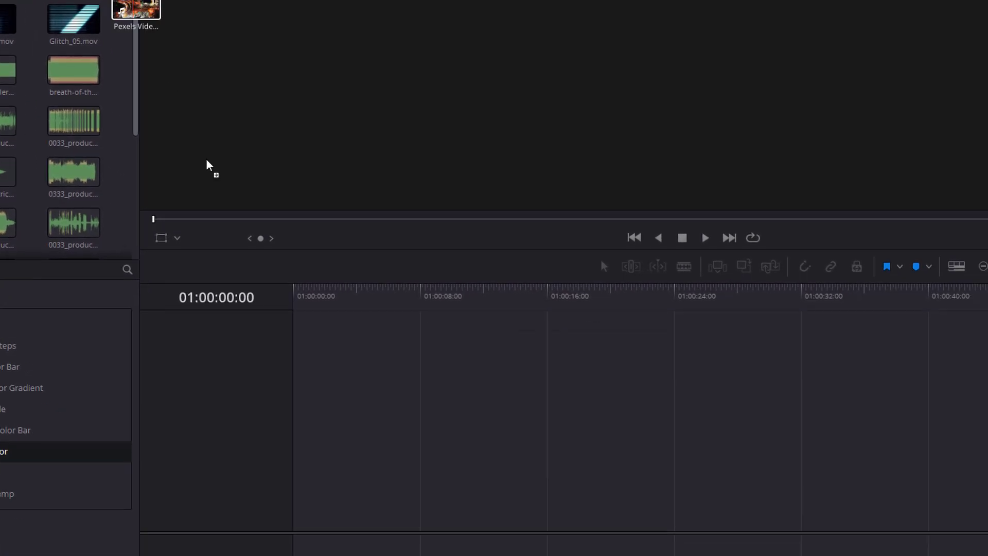
{"action": "left_click_drag", "start_coordinate": [396, 489], "coordinate": [268, 470]}
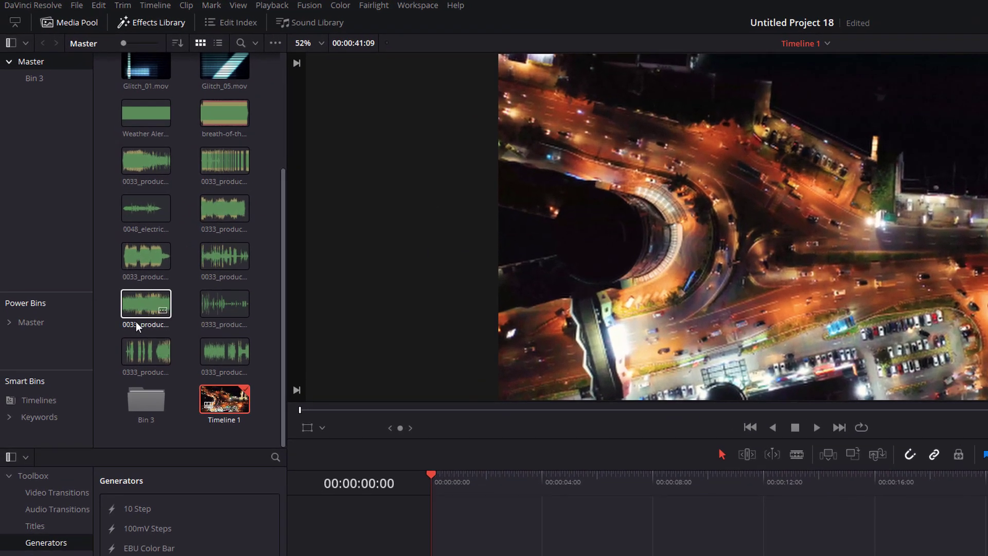
{"action": "scroll", "coordinate": [194, 267], "scroll_direction": "up", "scroll_amount": 5}
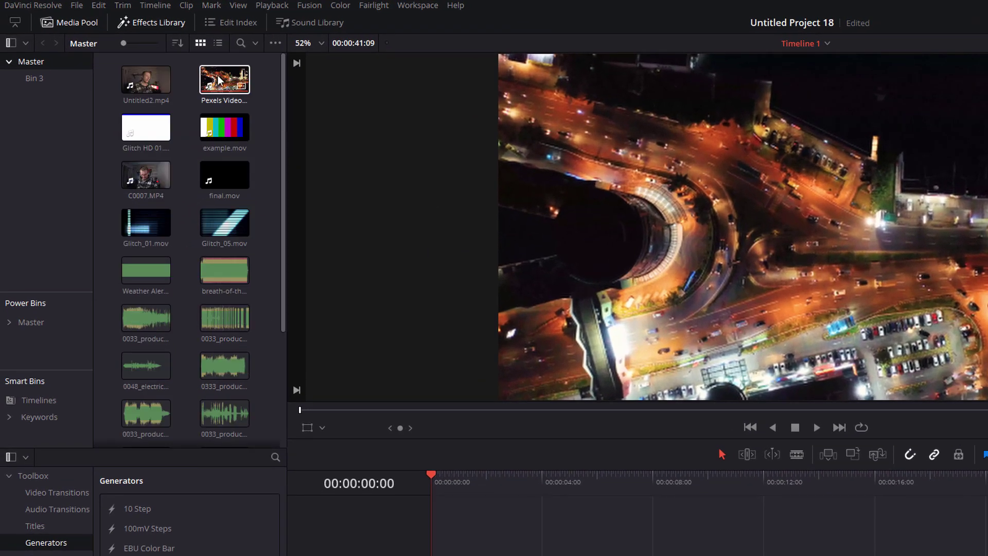
Mark an In/Out excerpt of the Pexels clip and drop it on Video 2 near 8 seconds
{"action": "double_click", "coordinate": [219, 84]}
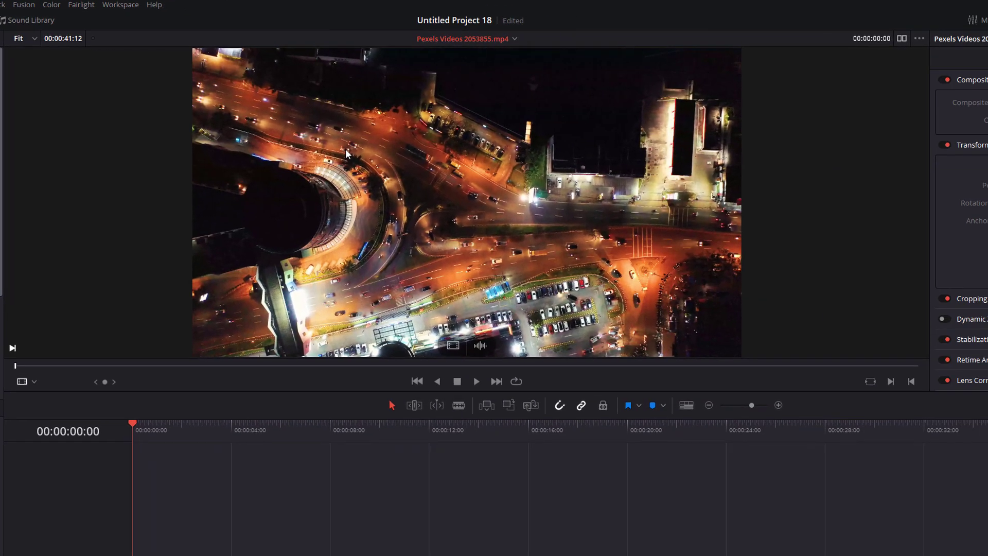
{"action": "left_click", "coordinate": [193, 366]}
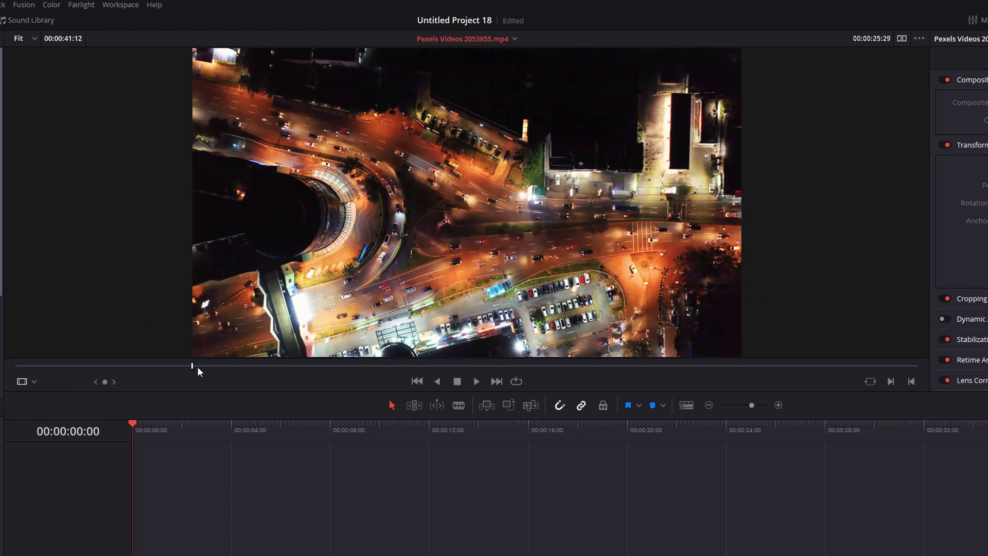
{"action": "left_click", "coordinate": [316, 365]}
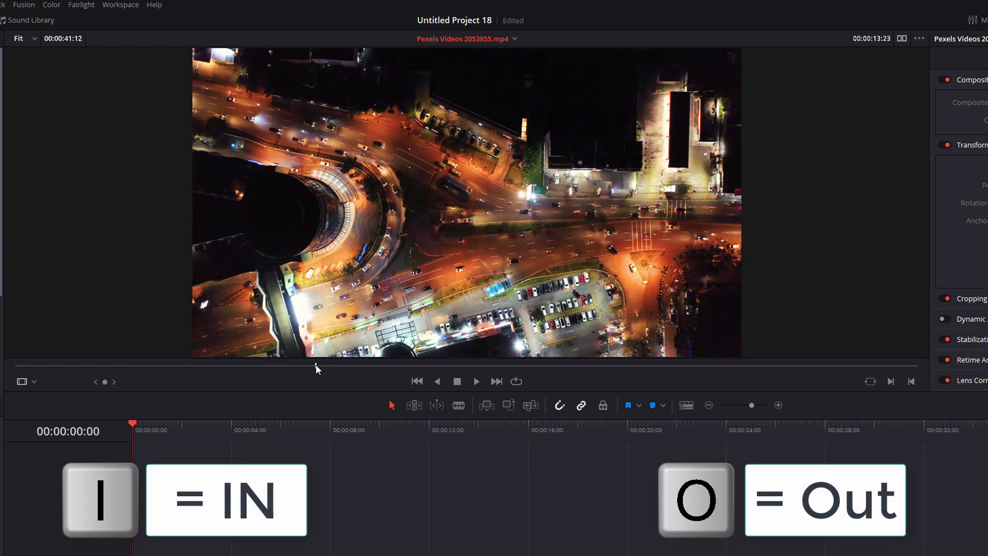
{"action": "key", "text": "i"}
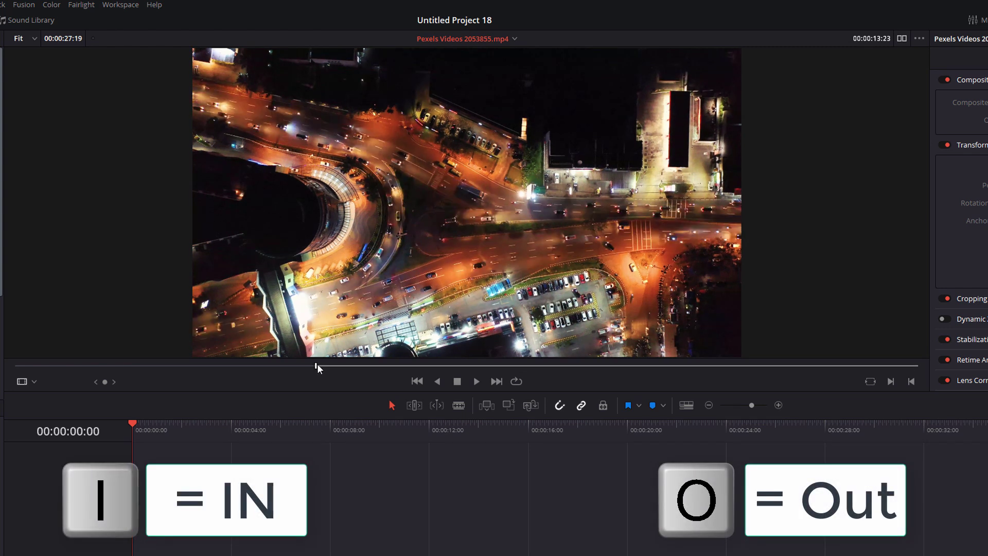
{"action": "left_click_drag", "start_coordinate": [317, 366], "coordinate": [397, 366]}
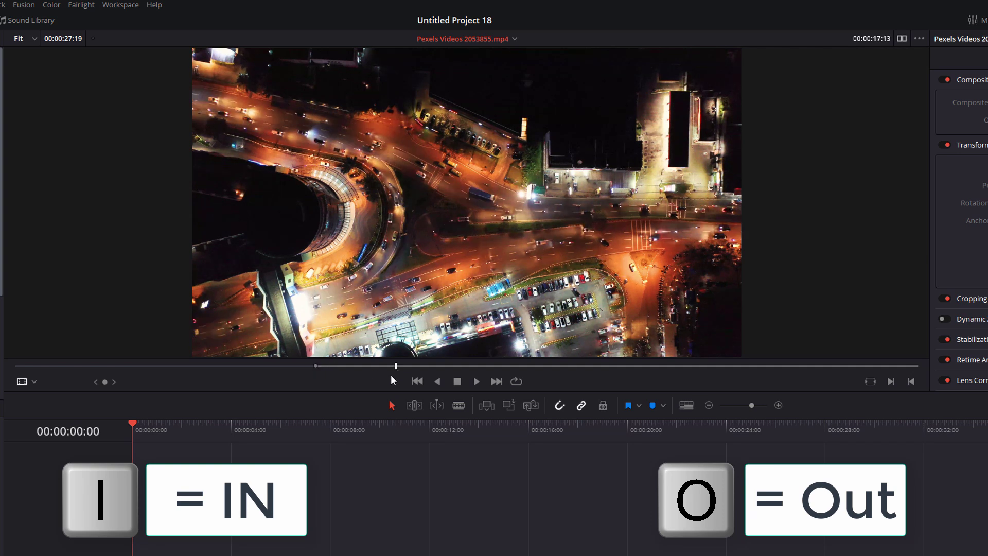
{"action": "key", "text": "o"}
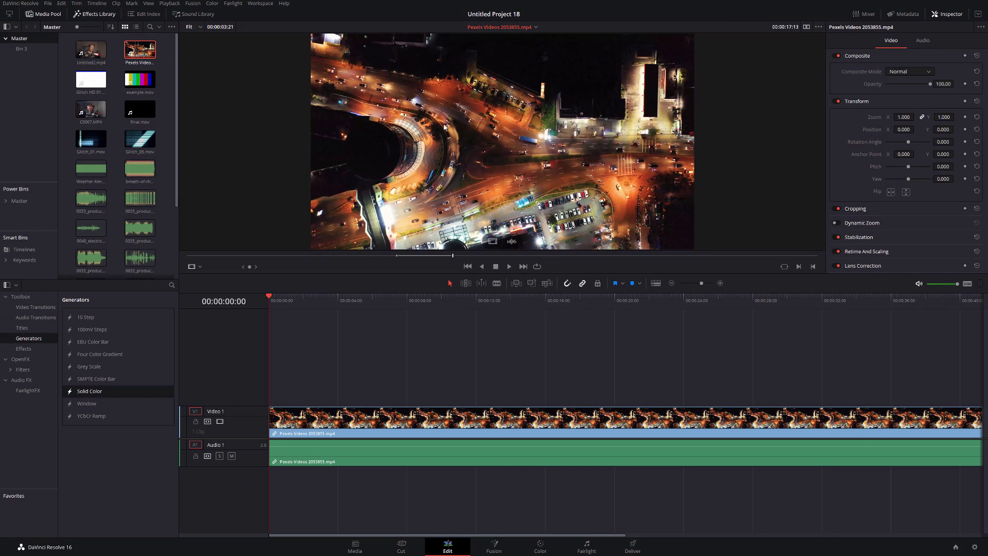
{"action": "left_click_drag", "start_coordinate": [444, 127], "coordinate": [426, 390]}
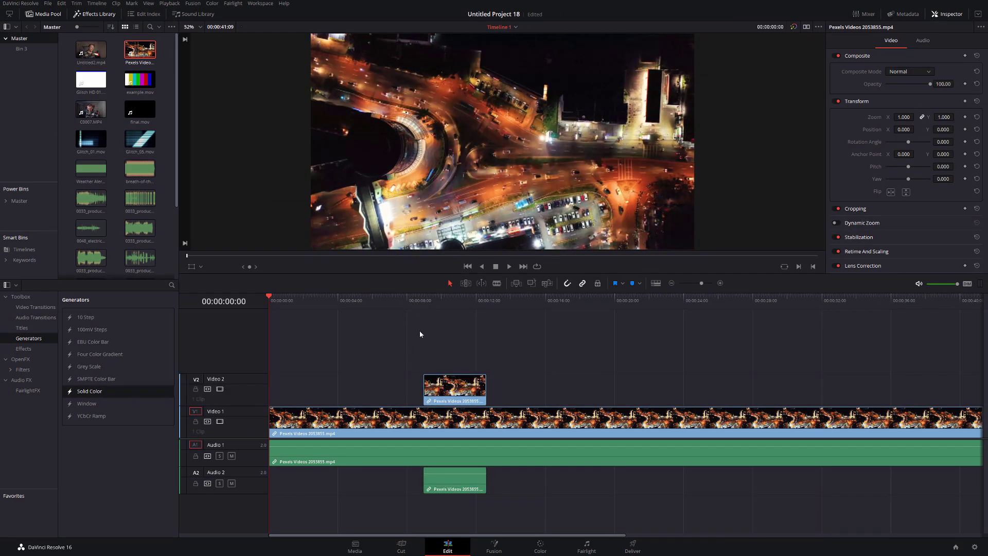
Play back the overlapping section from about 8 seconds, checking around 17 and 11 seconds
{"action": "left_click", "coordinate": [416, 301]}
{"action": "key", "text": "space"}
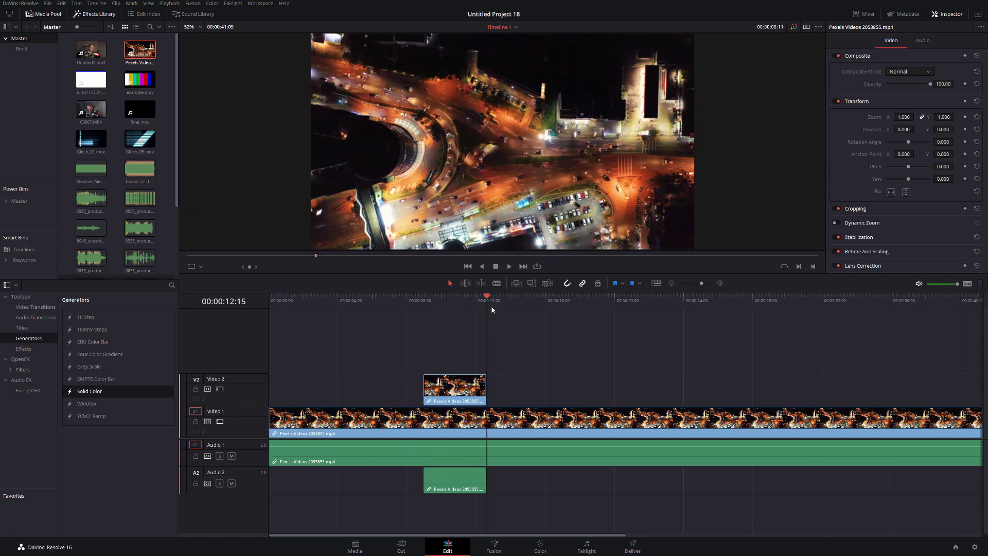
{"action": "left_click", "coordinate": [566, 308]}
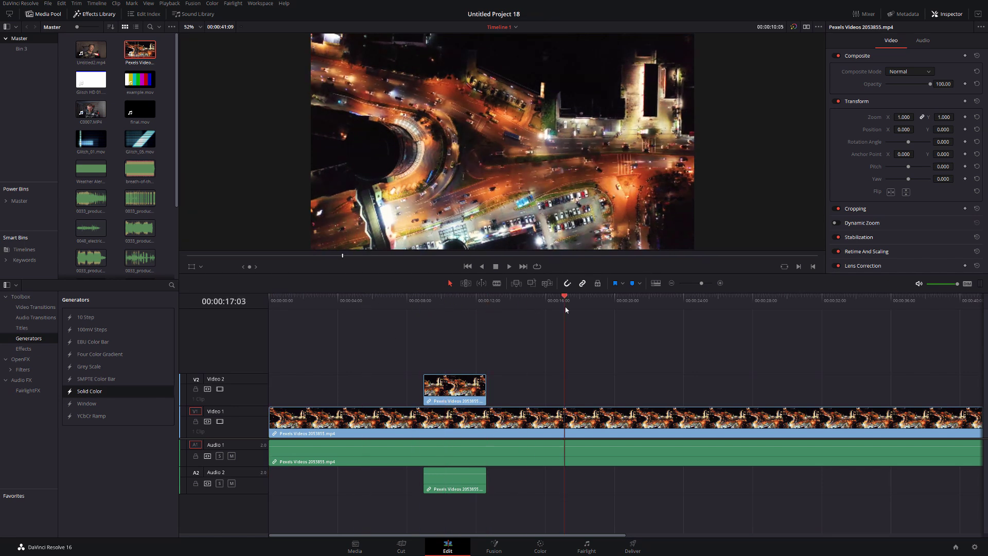
{"action": "left_click", "coordinate": [475, 302]}
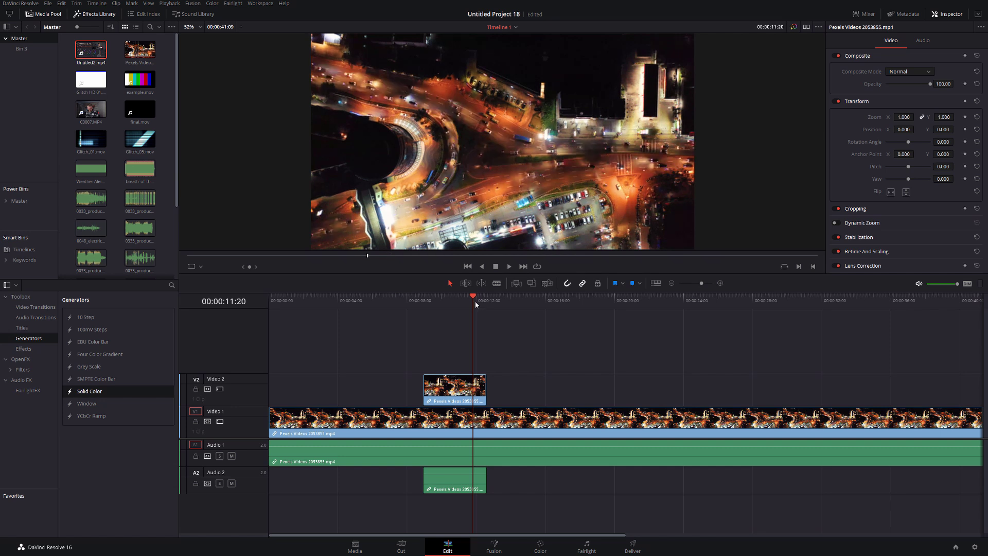
{"action": "left_click_drag", "start_coordinate": [478, 301], "coordinate": [617, 300]}
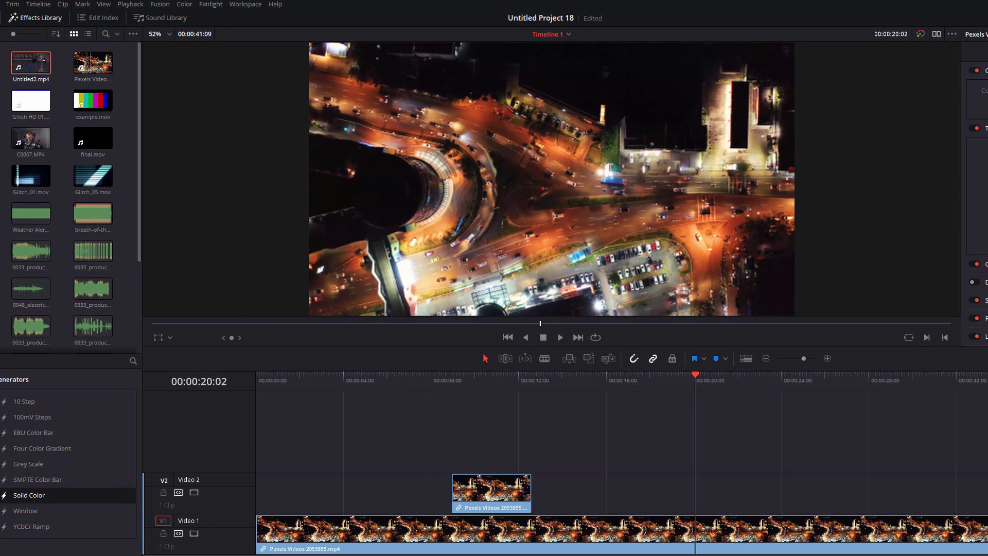
{"action": "left_click_drag", "start_coordinate": [29, 62], "coordinate": [889, 120]}
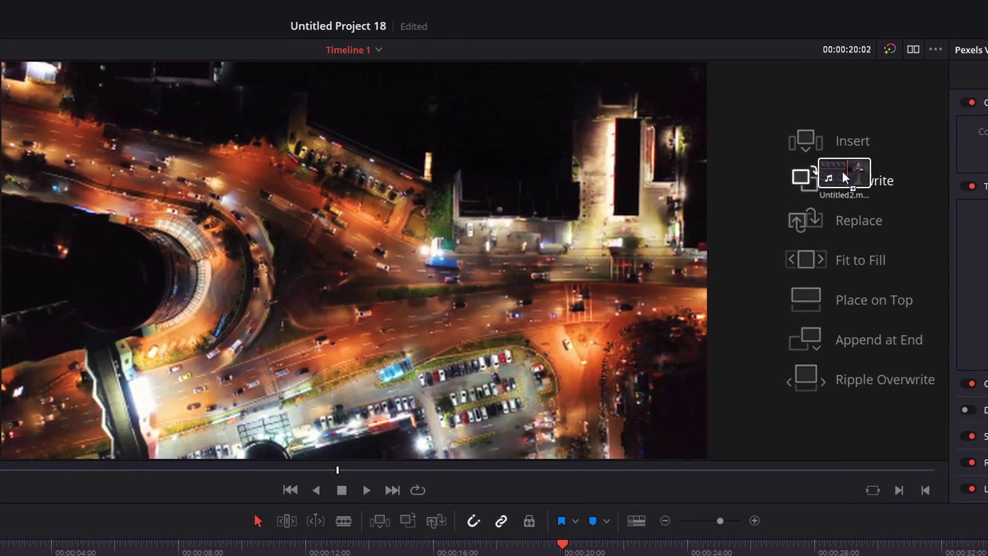
{"action": "left_click_drag", "start_coordinate": [844, 175], "coordinate": [894, 381]}
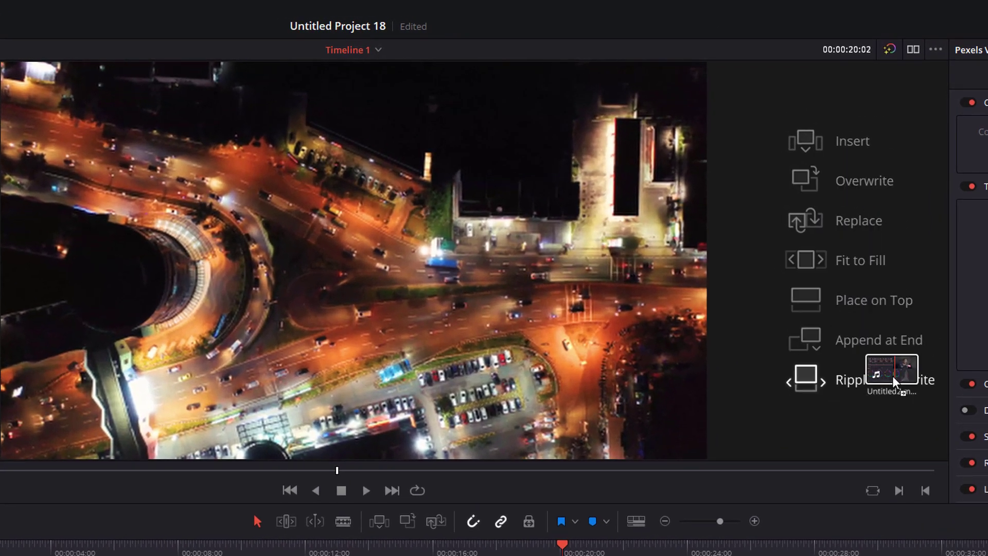
{"action": "mouse_move", "coordinate": [892, 376]}
{"action": "left_mouse_down"}
{"action": "mouse_move", "coordinate": [884, 154]}
{"action": "mouse_move", "coordinate": [901, 369]}
{"action": "left_mouse_up"}
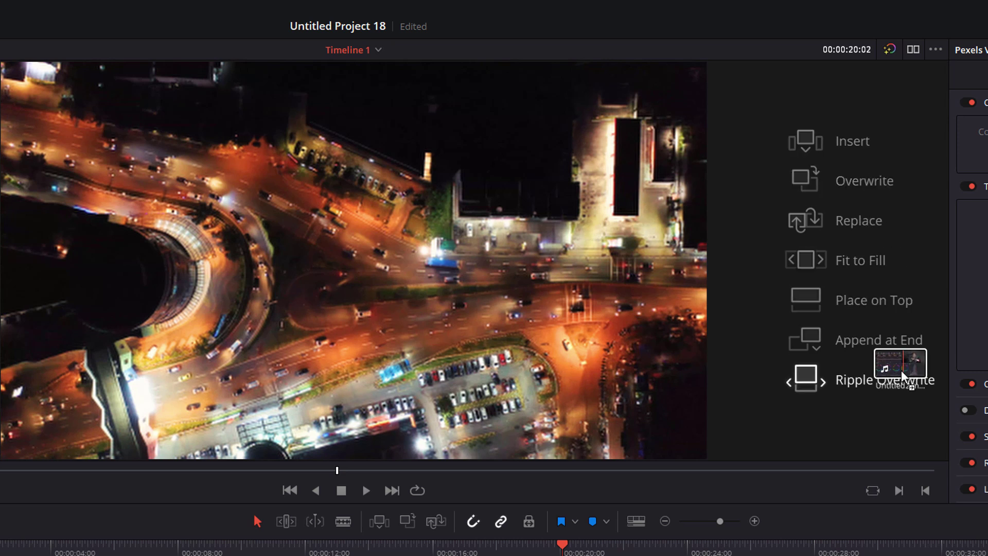
{"action": "left_click_drag", "start_coordinate": [900, 369], "coordinate": [901, 369]}
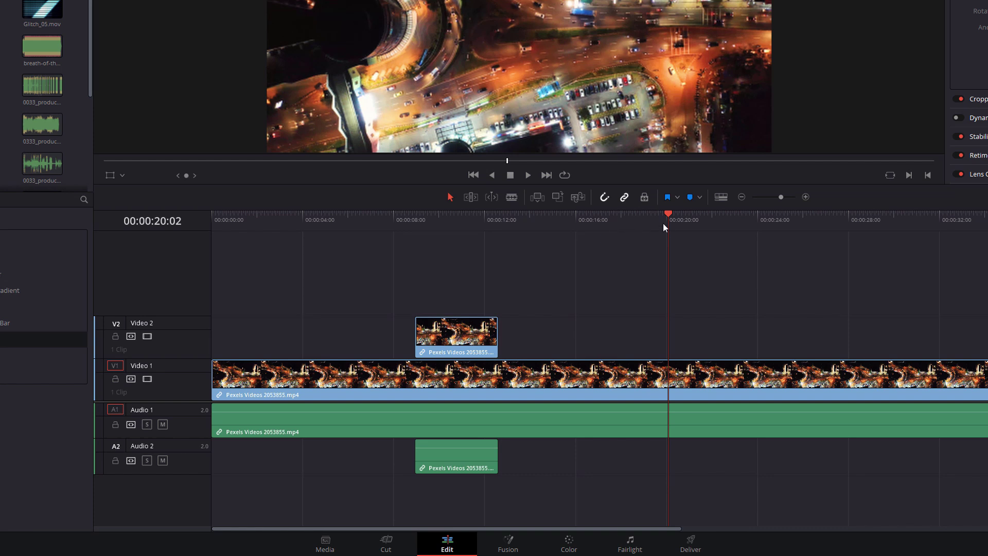
Blade Video 1 and Audio 1 at 16:03 and 19:04, undoing a gap-leaving delete
{"action": "left_click_drag", "start_coordinate": [663, 223], "coordinate": [569, 224]}
{"action": "key", "text": "ctrl+b"}
{"action": "left_click", "coordinate": [649, 224]}
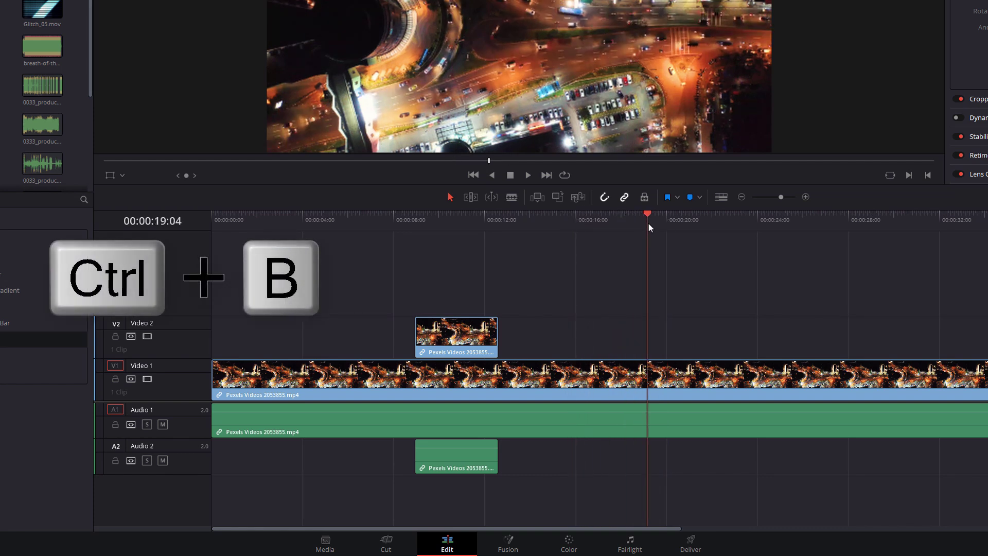
{"action": "key", "text": "ctrl+b"}
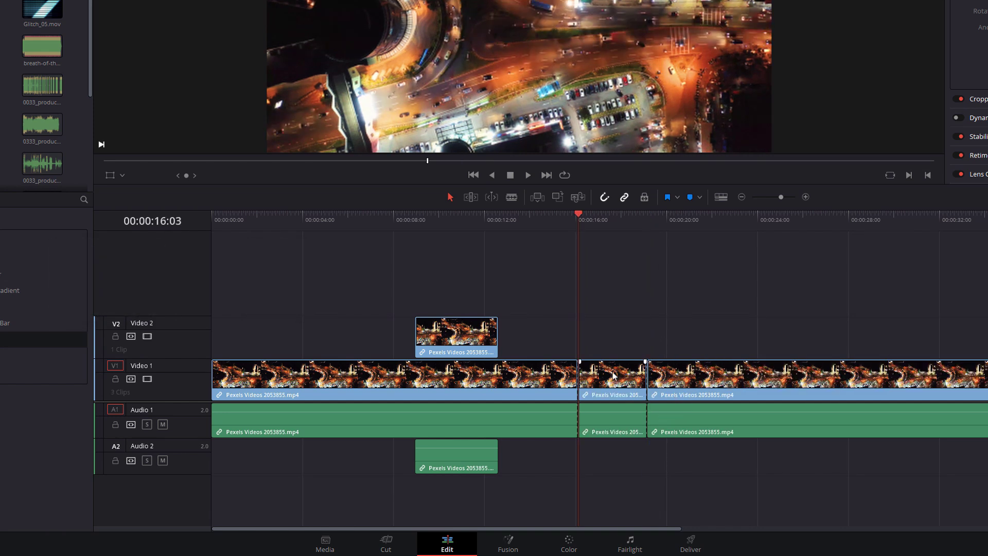
{"action": "left_click", "coordinate": [613, 375]}
{"action": "key", "text": "BackSpace"}
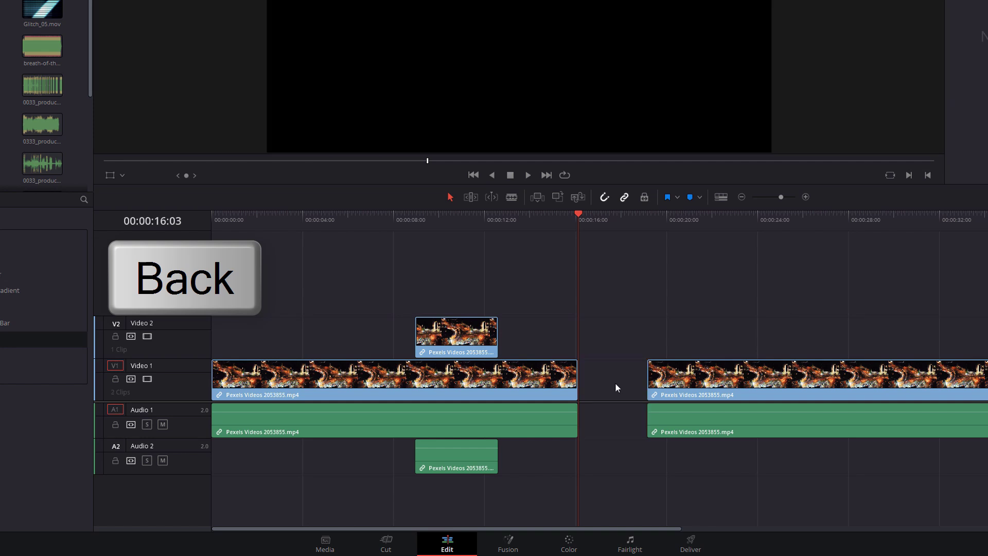
{"action": "left_click_drag", "start_coordinate": [605, 326], "coordinate": [624, 474]}
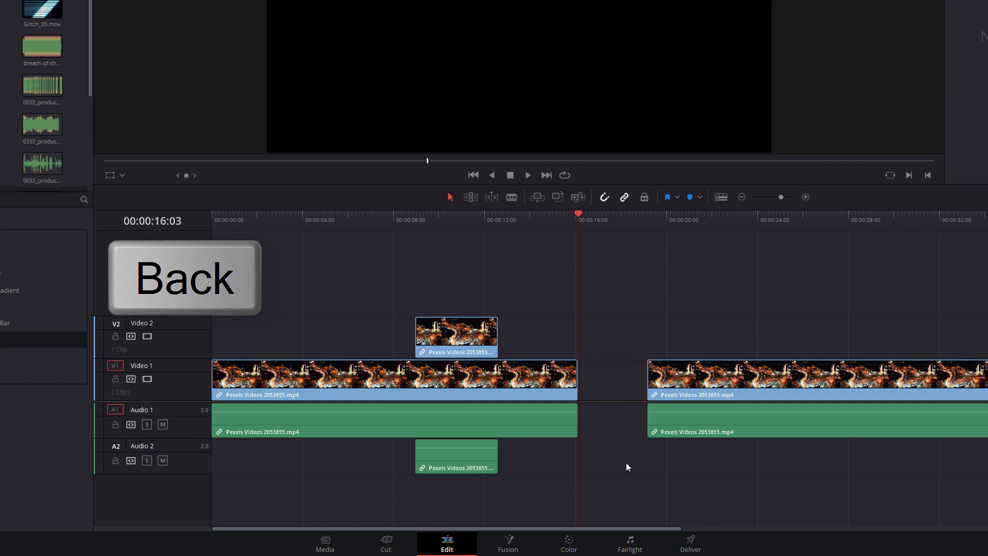
{"action": "key", "text": "ctrl+z"}
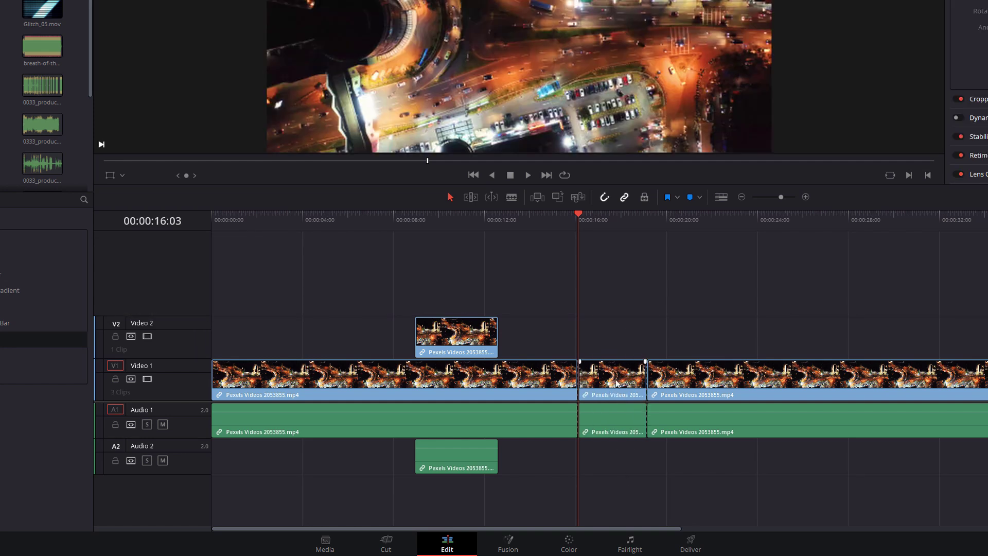
Delete the 16:03–19:04 middle piece so the remaining pieces close up
{"action": "left_click", "coordinate": [616, 381]}
{"action": "key", "text": "Delete"}
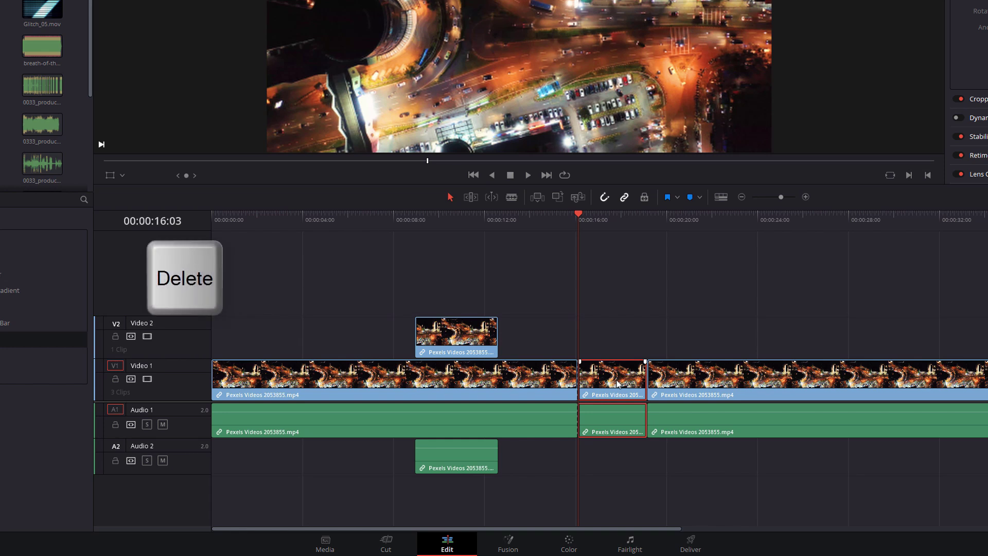
{"action": "left_click_drag", "start_coordinate": [584, 332], "coordinate": [630, 448]}
{"action": "left_click_drag", "start_coordinate": [579, 222], "coordinate": [630, 222]}
{"action": "left_click", "coordinate": [647, 223]}
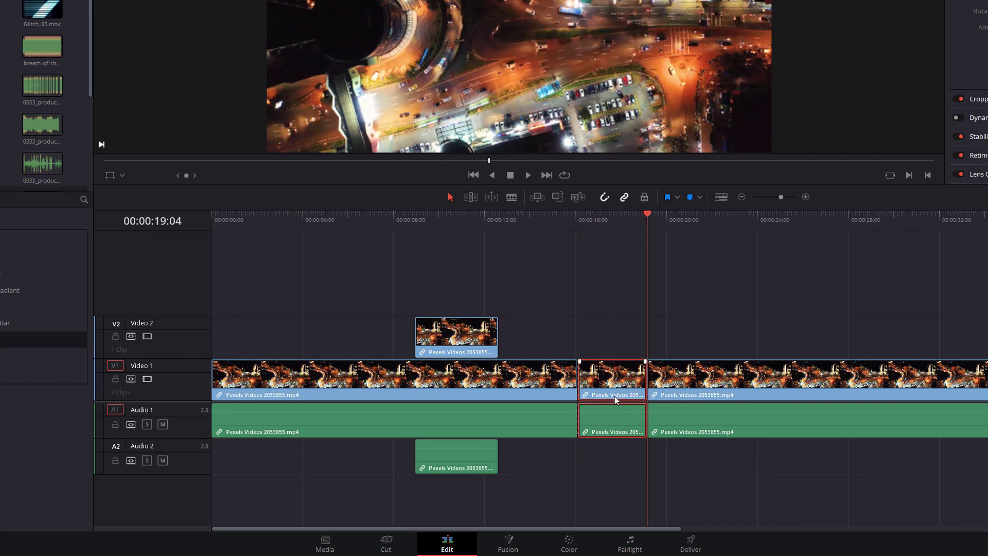
{"action": "key", "text": "Delete"}
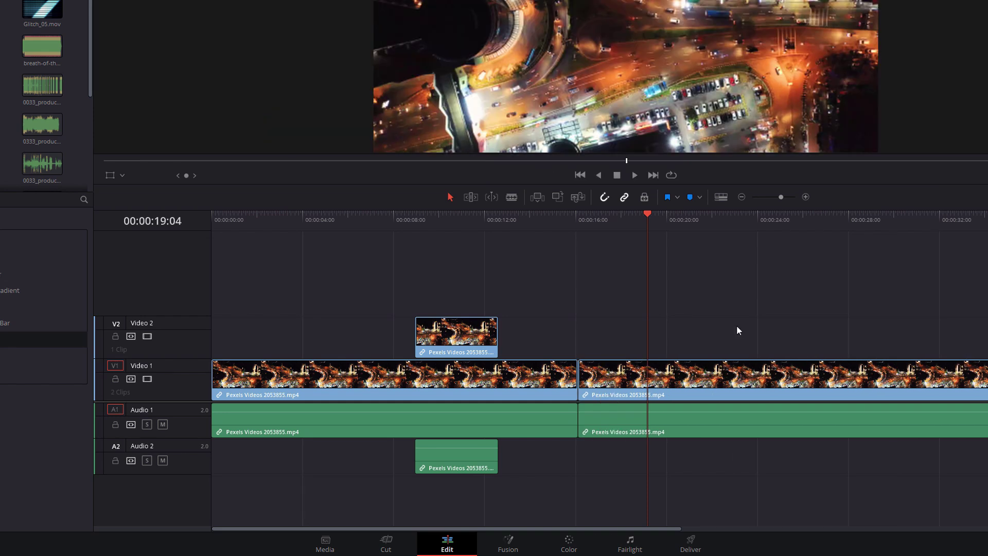
Lower the right clip's volume to -18.61 and the Audio 1 track level to -5.30
{"action": "left_click", "coordinate": [732, 418]}
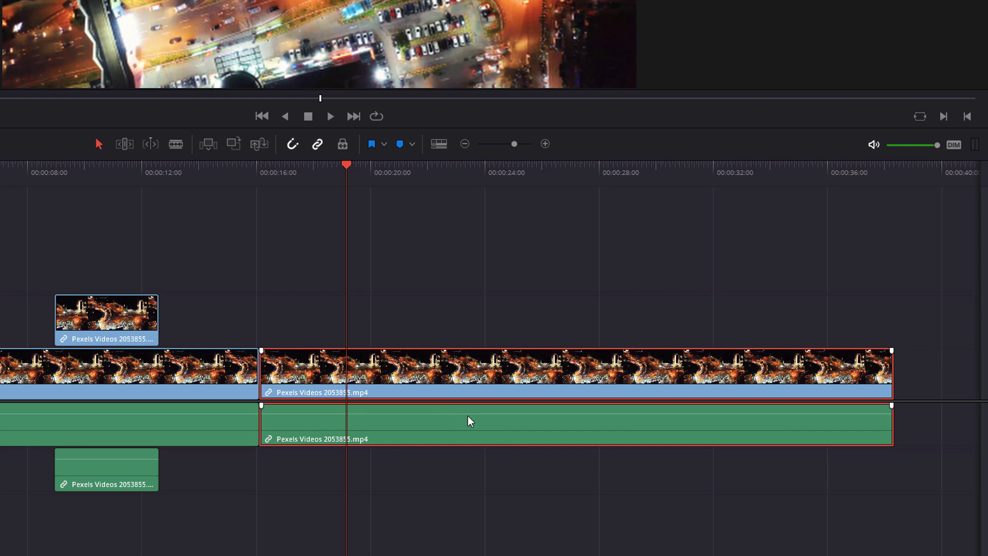
{"action": "left_click_drag", "start_coordinate": [467, 415], "coordinate": [468, 415]}
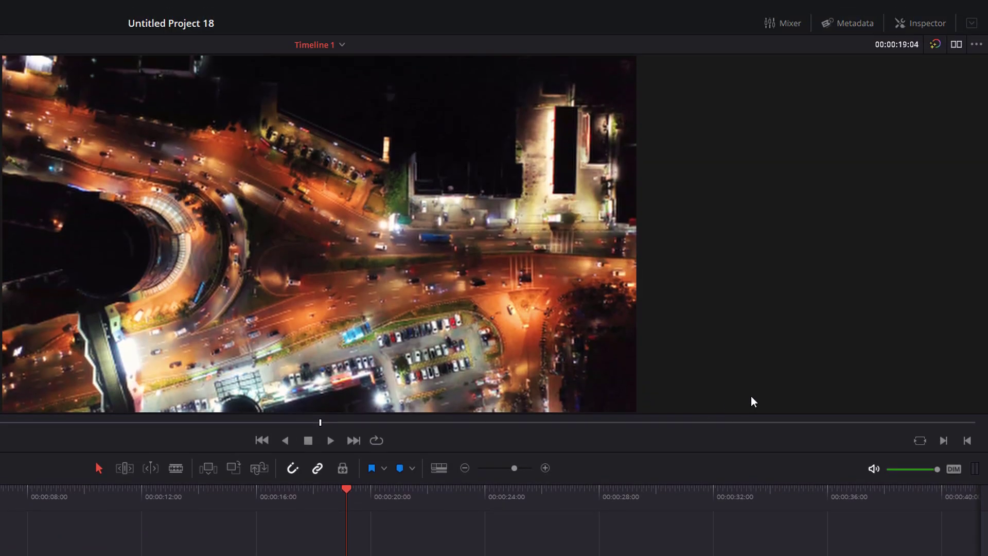
{"action": "left_click", "coordinate": [924, 23]}
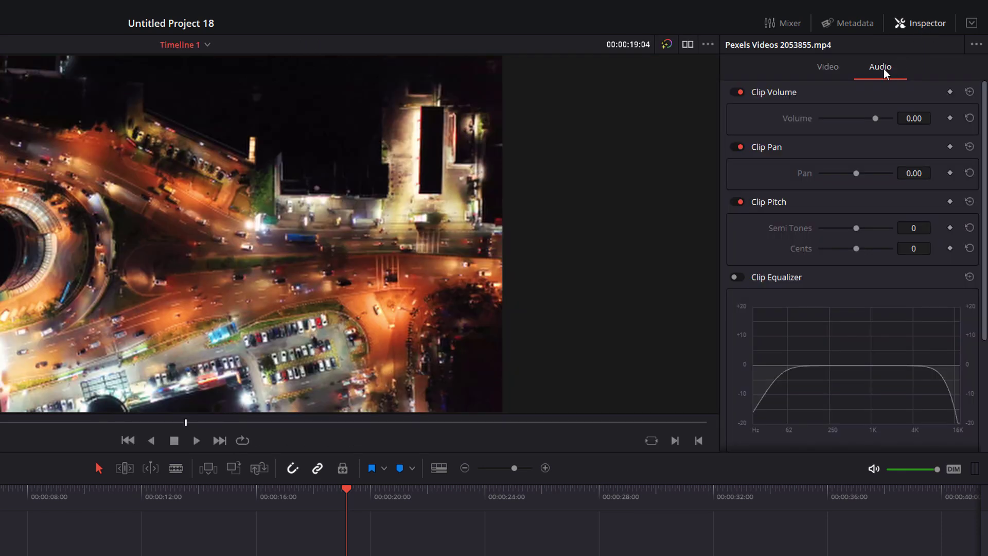
{"action": "mouse_move", "coordinate": [876, 117]}
{"action": "left_mouse_down"}
{"action": "mouse_move", "coordinate": [848, 115]}
{"action": "mouse_move", "coordinate": [874, 119]}
{"action": "mouse_move", "coordinate": [864, 118]}
{"action": "left_mouse_up"}
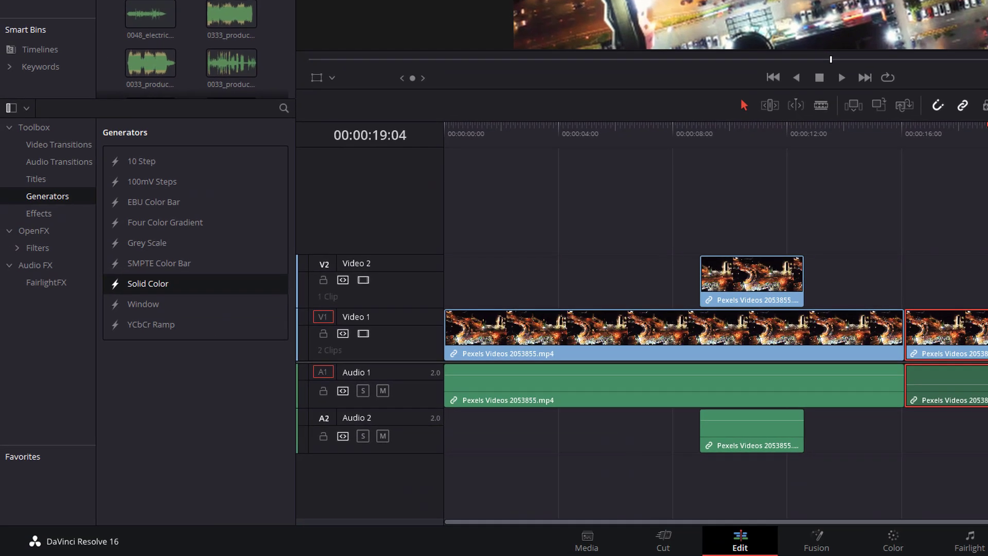
{"action": "left_click", "coordinate": [391, 376]}
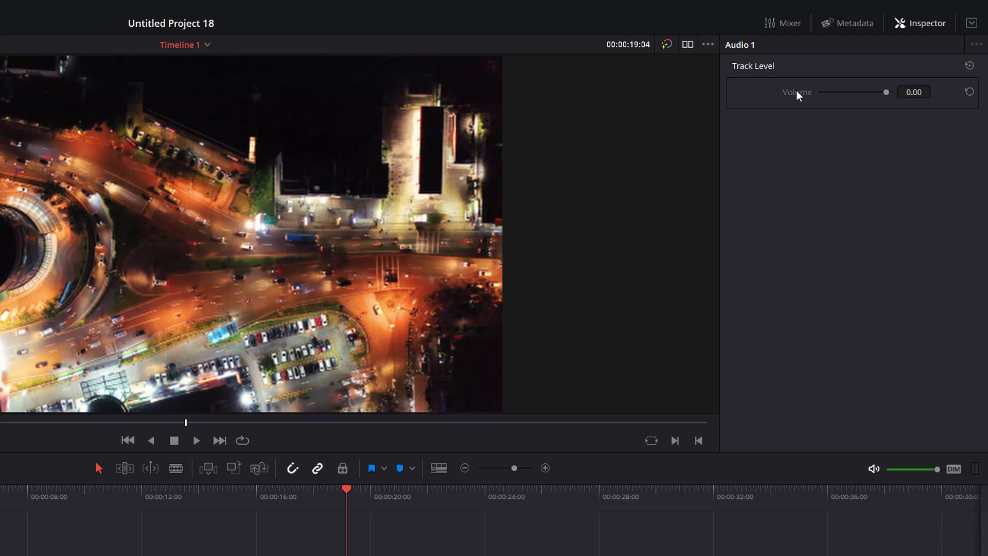
{"action": "mouse_move", "coordinate": [889, 92]}
{"action": "left_mouse_down"}
{"action": "mouse_move", "coordinate": [844, 89]}
{"action": "mouse_move", "coordinate": [883, 88]}
{"action": "left_mouse_up"}
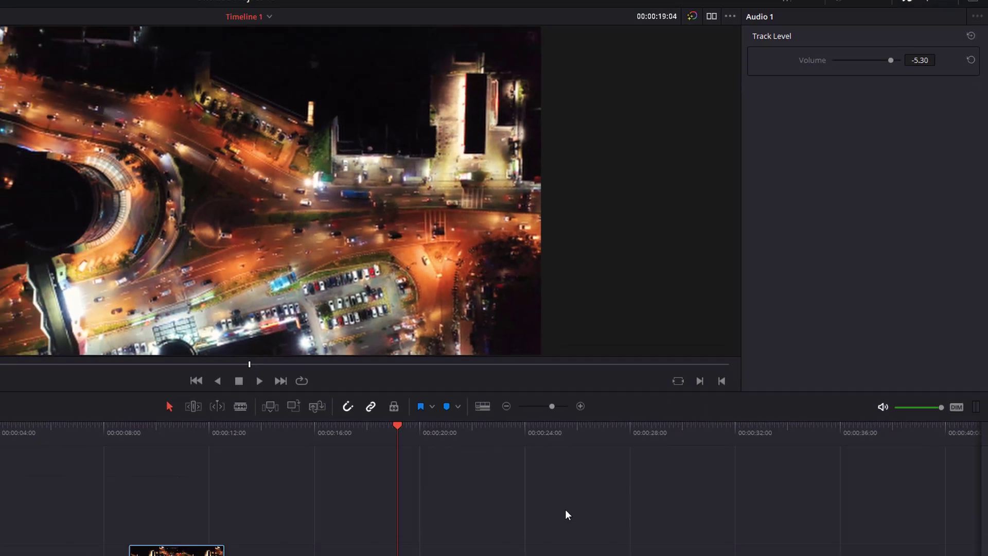
Delete the second Video 1 clip's audio and Alt-drag a copy of the Video 2 excerpt to 16:03
{"action": "left_click", "coordinate": [537, 555]}
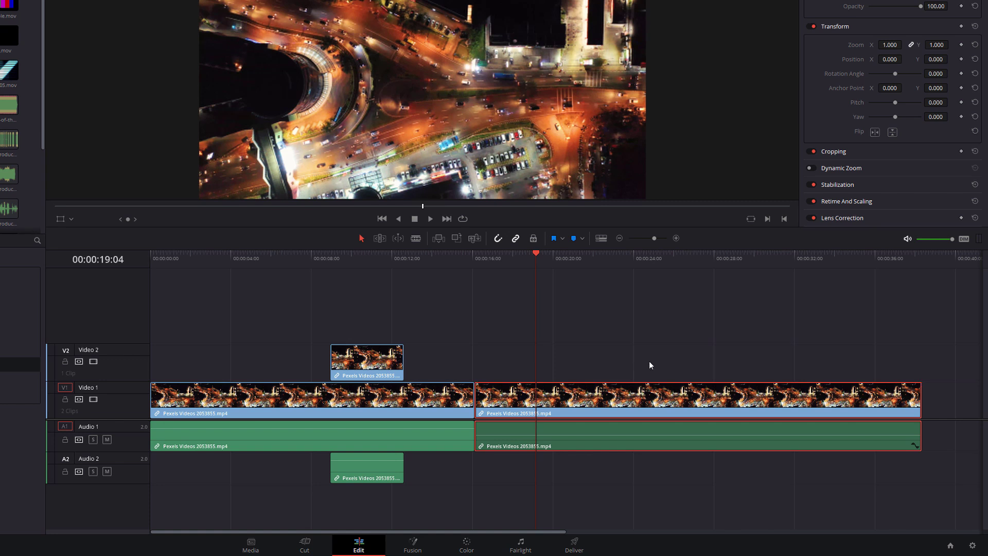
{"action": "left_click", "coordinate": [617, 330]}
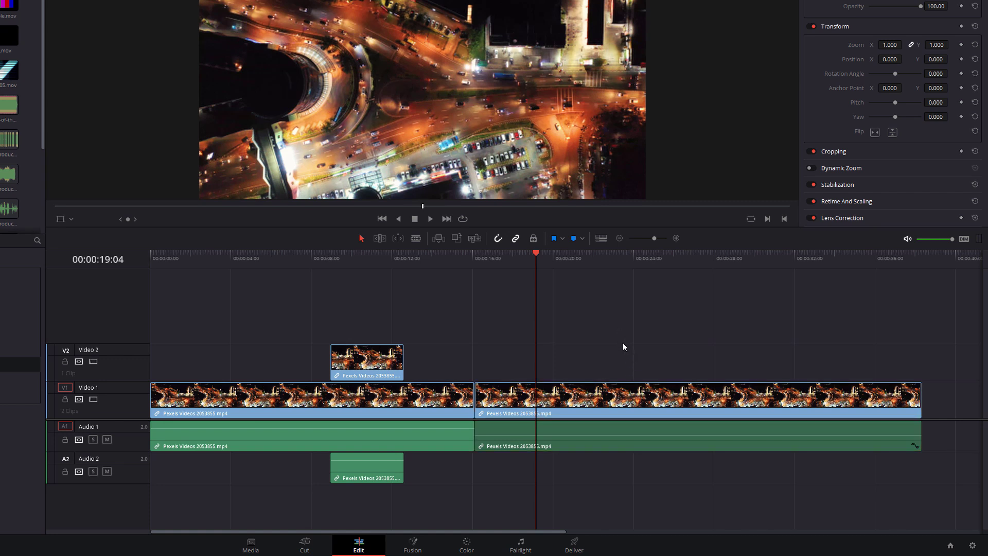
{"action": "left_click_drag", "start_coordinate": [623, 344], "coordinate": [660, 460]}
{"action": "left_click", "coordinate": [686, 322]}
{"action": "key", "text": "alt"}
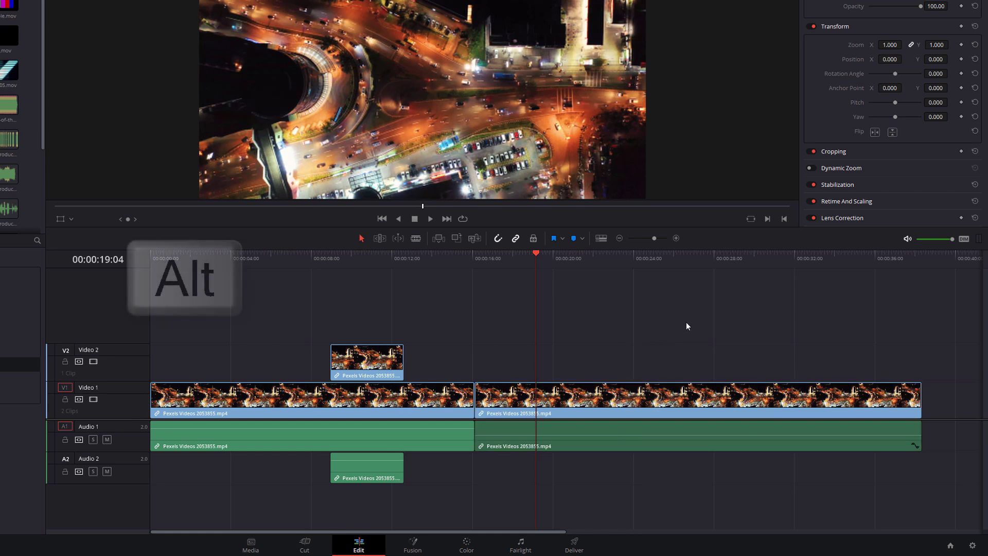
{"action": "left_click", "coordinate": [646, 442], "text": "alt"}
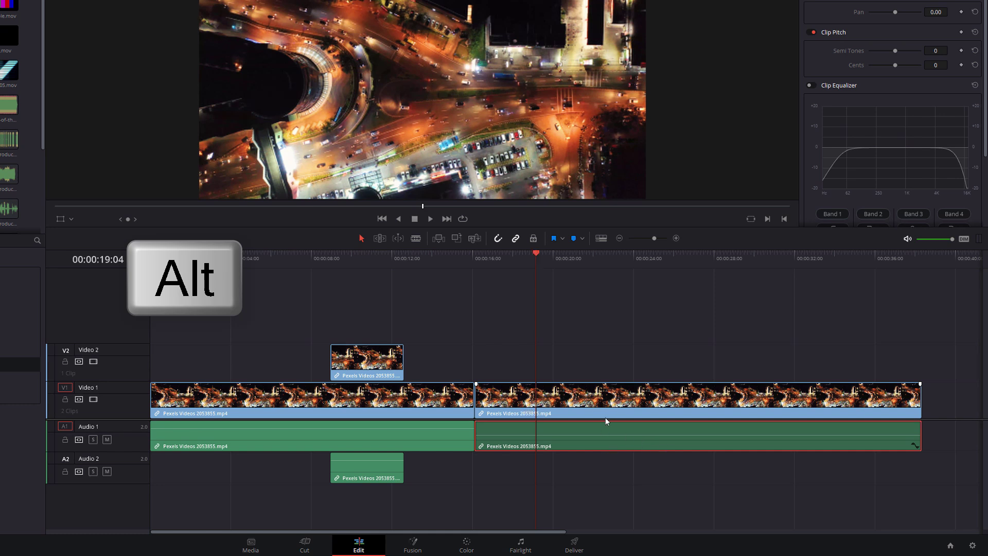
{"action": "key", "text": "Delete"}
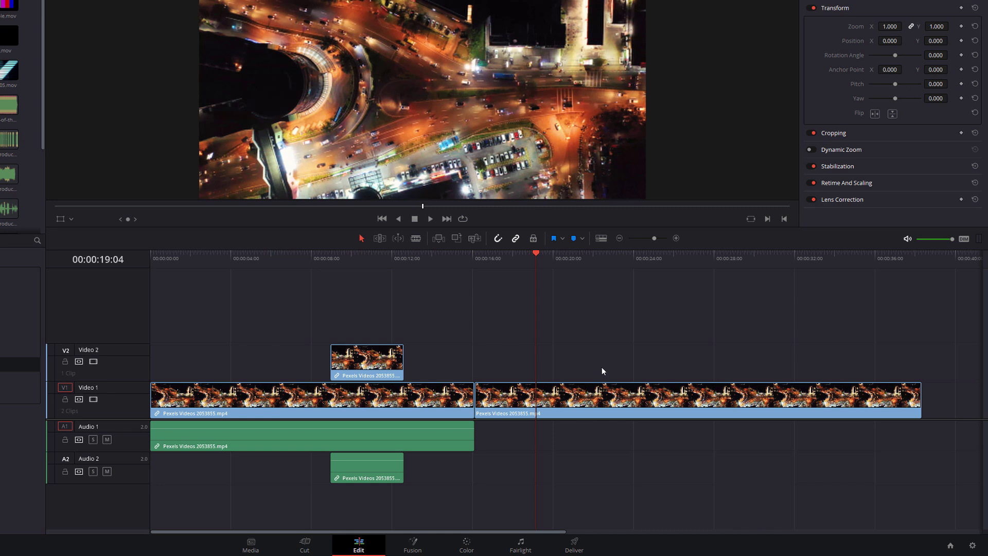
{"action": "left_click", "coordinate": [372, 364], "text": "alt"}
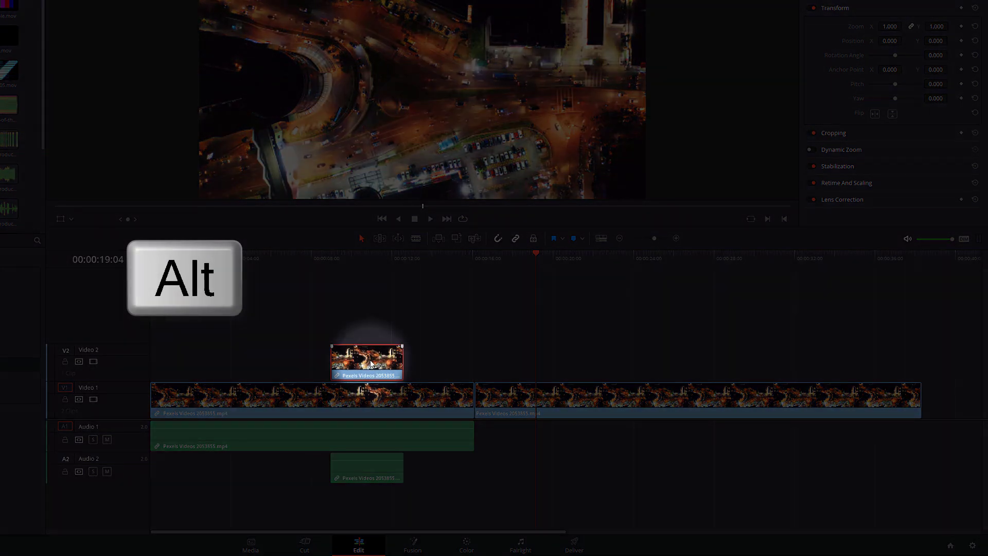
{"action": "left_click_drag", "start_coordinate": [371, 364], "coordinate": [509, 364]}
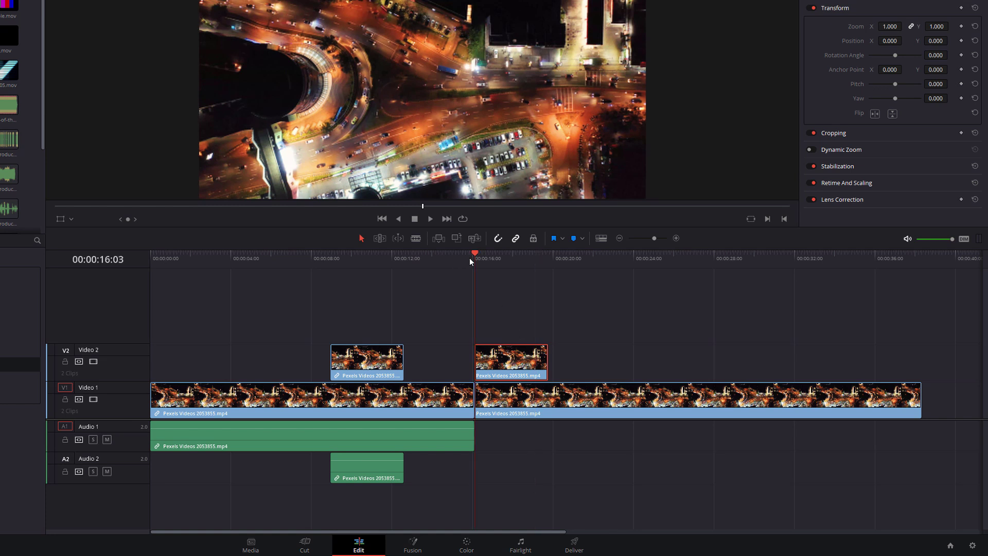
Step the playhead frame by frame and between edit points around the copied clip's start
{"action": "key", "text": "Up"}
{"action": "key", "text": "Right"}
{"action": "key", "text": "Right"}
{"action": "key", "text": "Right"}
{"action": "key", "text": "Right"}
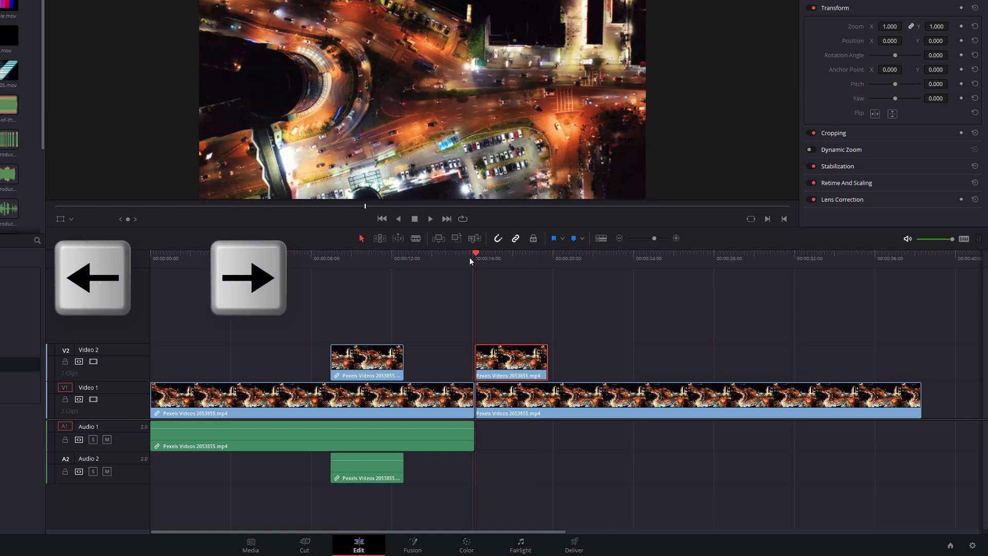
{"action": "key", "text": "Left"}
{"action": "key", "text": "Left"}
{"action": "key", "text": "Left"}
{"action": "key", "text": "Left"}
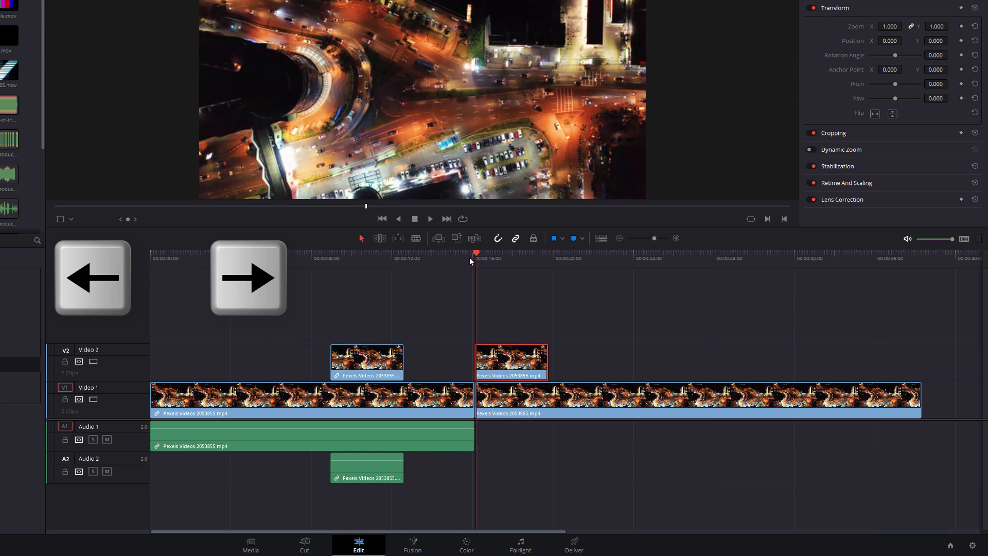
{"action": "key", "text": "Up"}
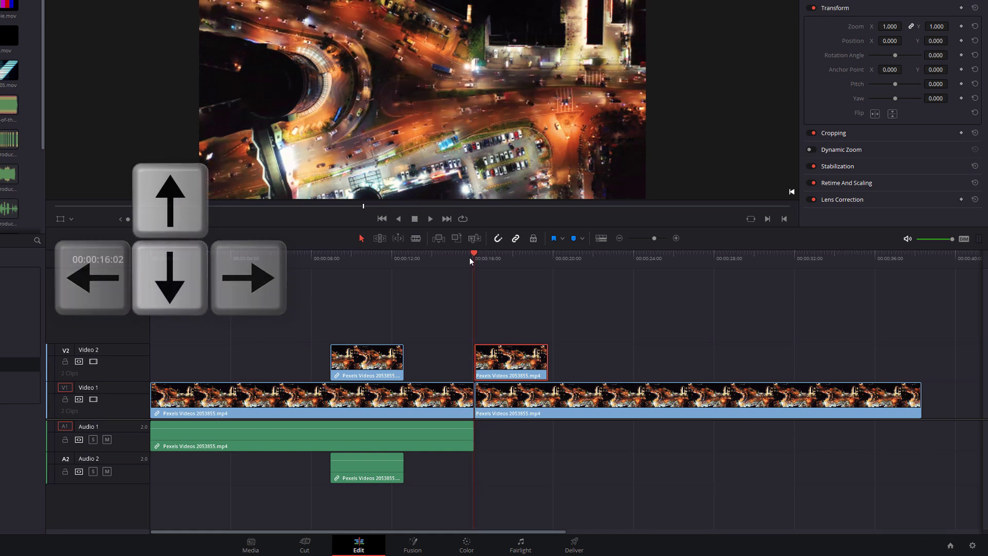
{"action": "key", "text": "Up"}
{"action": "key", "text": "Up"}
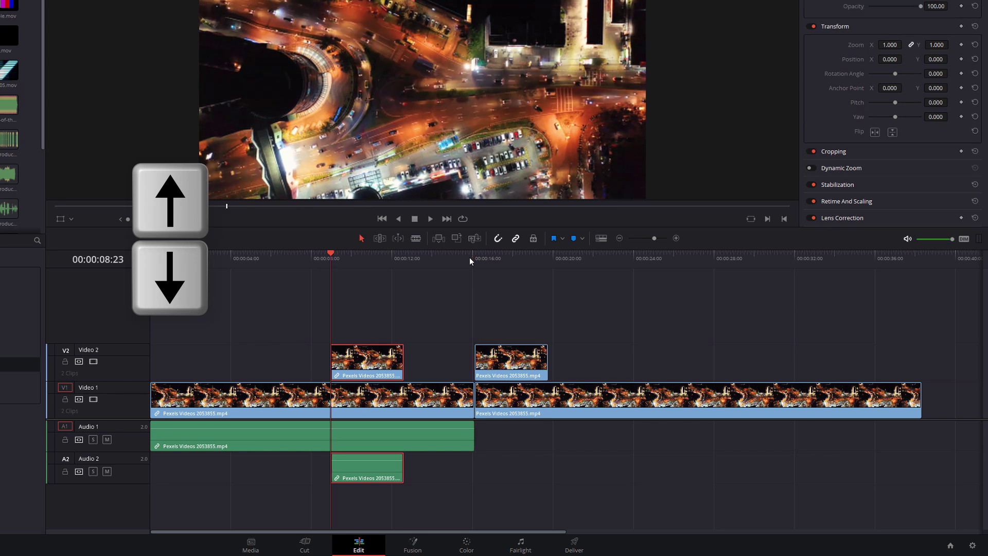
{"action": "key", "text": "Down"}
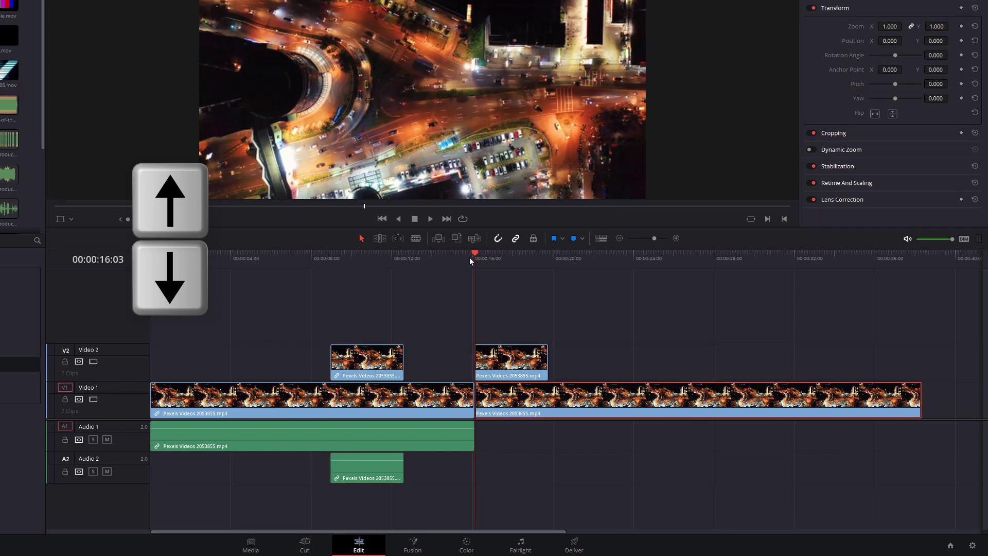
Nudge the Video 2 copy a few frames earlier with comma/period and play to check timing
{"action": "left_click", "coordinate": [524, 366]}
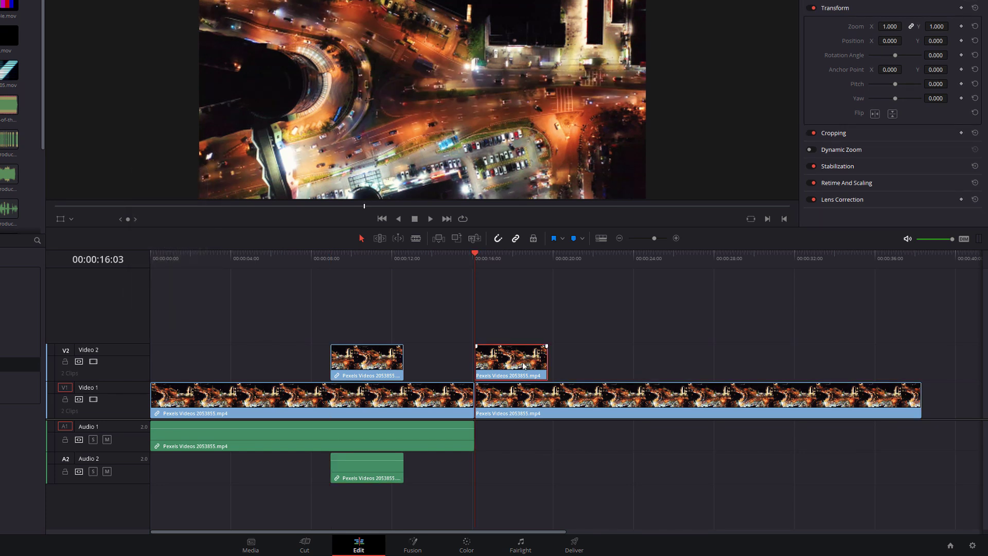
{"action": "key", "text": "comma"}
{"action": "key", "text": "period"}
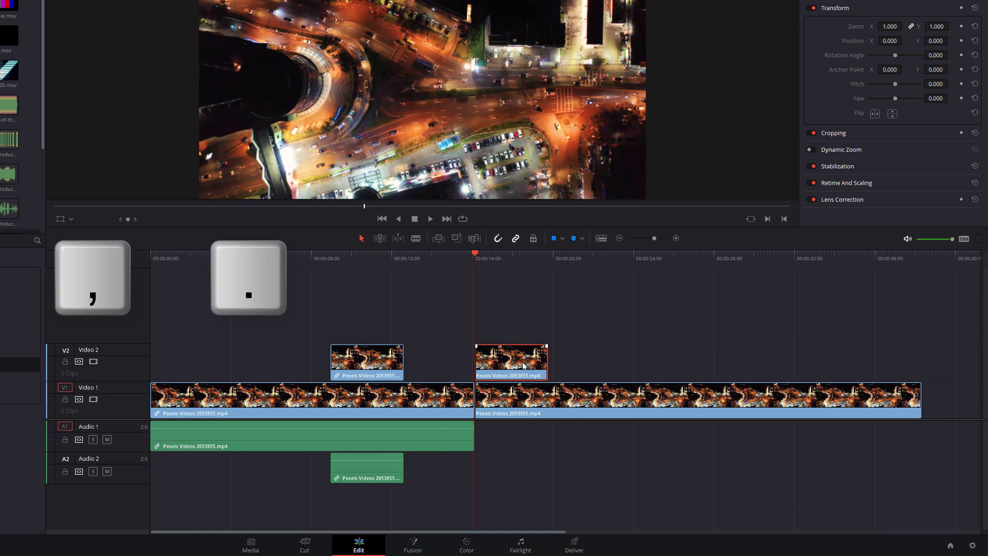
{"action": "key", "text": "period"}
{"action": "key", "text": "period"}
{"action": "key", "text": "period"}
{"action": "key", "text": "period"}
{"action": "key", "text": "period"}
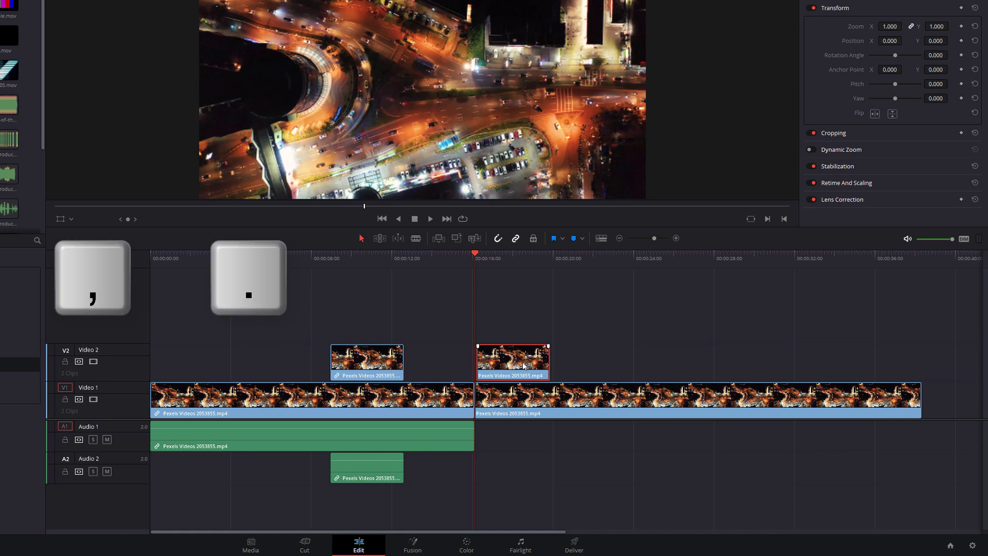
{"action": "key", "text": "comma"}
{"action": "key", "text": "comma"}
{"action": "key", "text": "comma"}
{"action": "key", "text": "comma"}
{"action": "key", "text": "comma"}
{"action": "key", "text": "comma"}
{"action": "key", "text": "comma"}
{"action": "key", "text": "comma"}
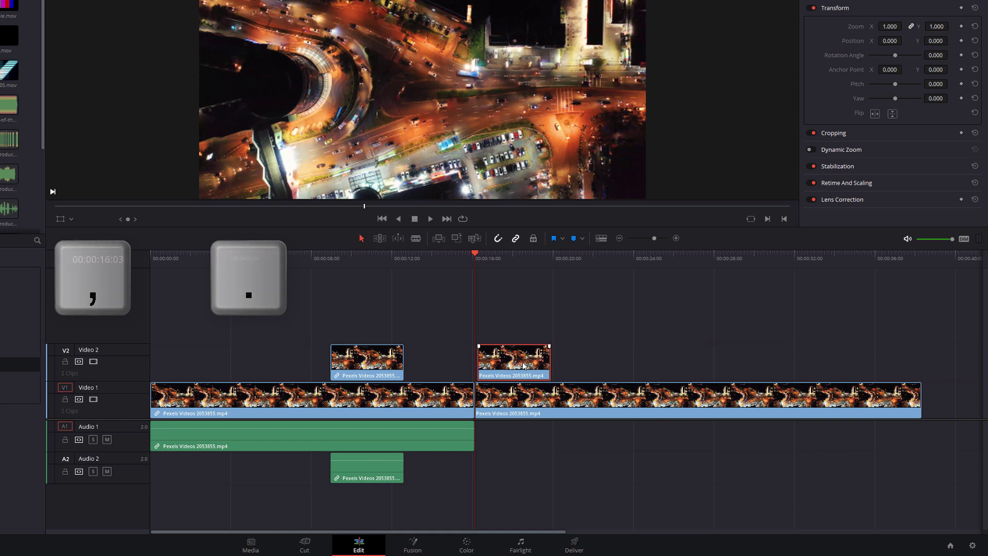
{"action": "key", "text": "comma"}
{"action": "key", "text": "comma"}
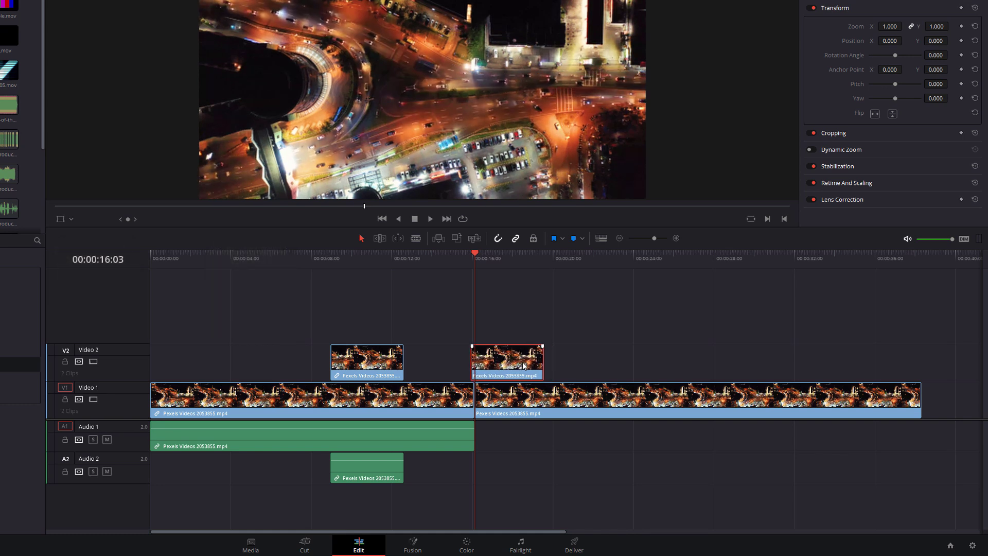
{"action": "key", "text": "space"}
{"action": "key", "text": "space"}
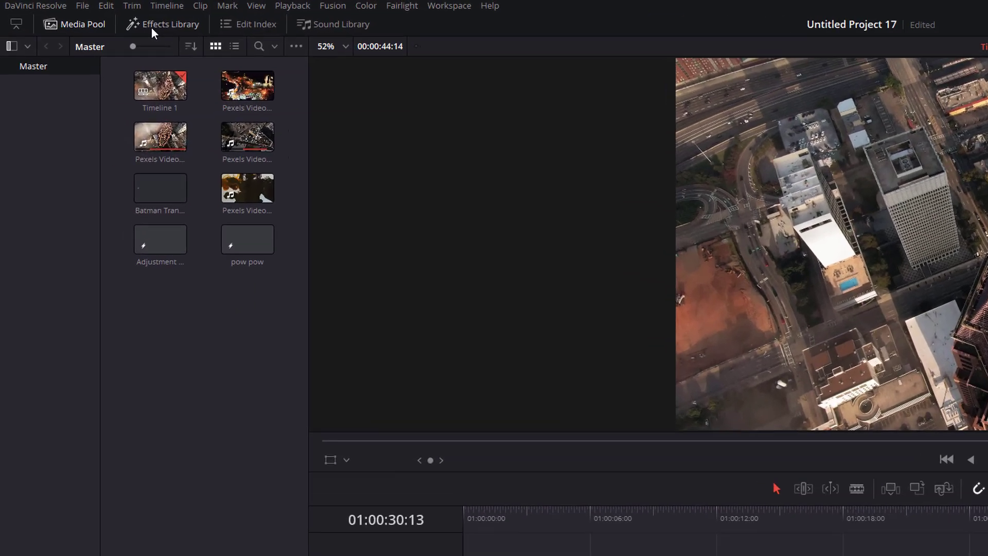
Show the Video Transitions category from the Effects Library Toolbox, listing Dissolve and Iris transitions
{"action": "left_click", "coordinate": [172, 27]}
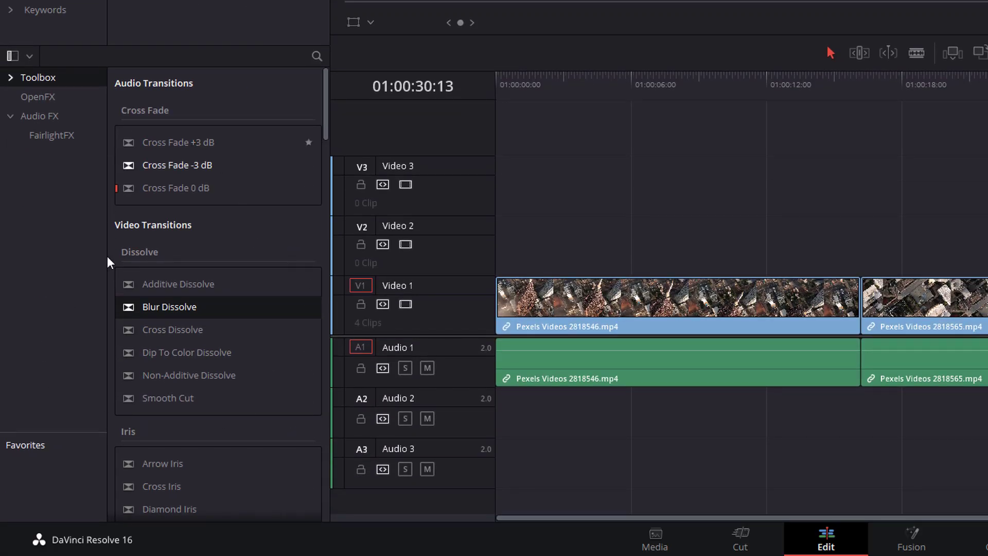
{"action": "left_click", "coordinate": [9, 78]}
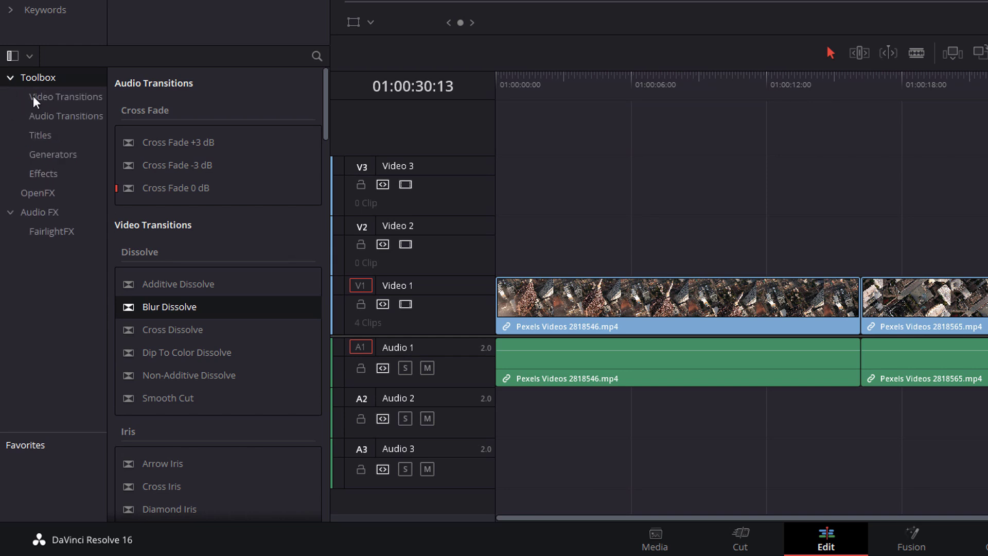
{"action": "left_click", "coordinate": [62, 96]}
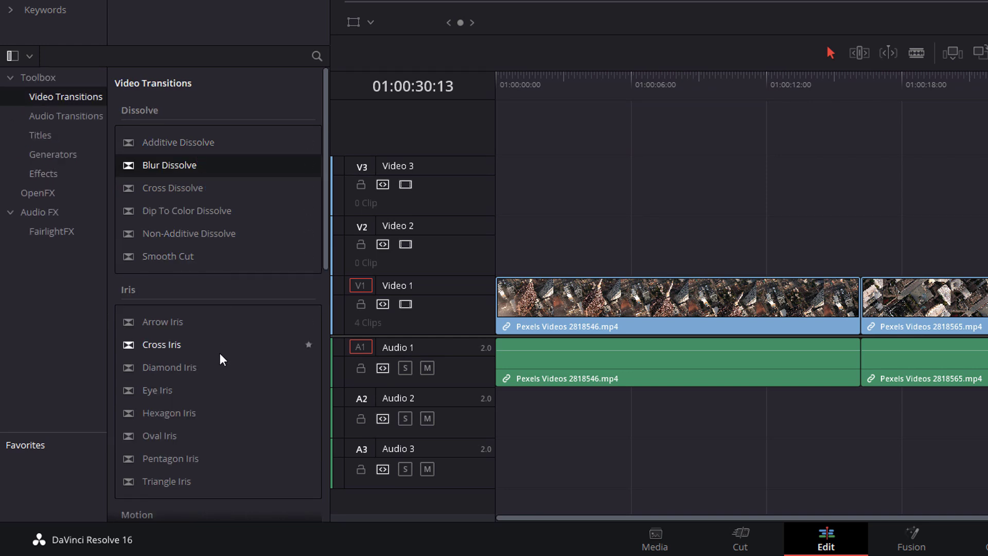
Drop a Blur Dissolve on the cut between clips 2 and 3 and lengthen it, then try one after clip 1
{"action": "left_click_drag", "start_coordinate": [164, 166], "coordinate": [555, 180]}
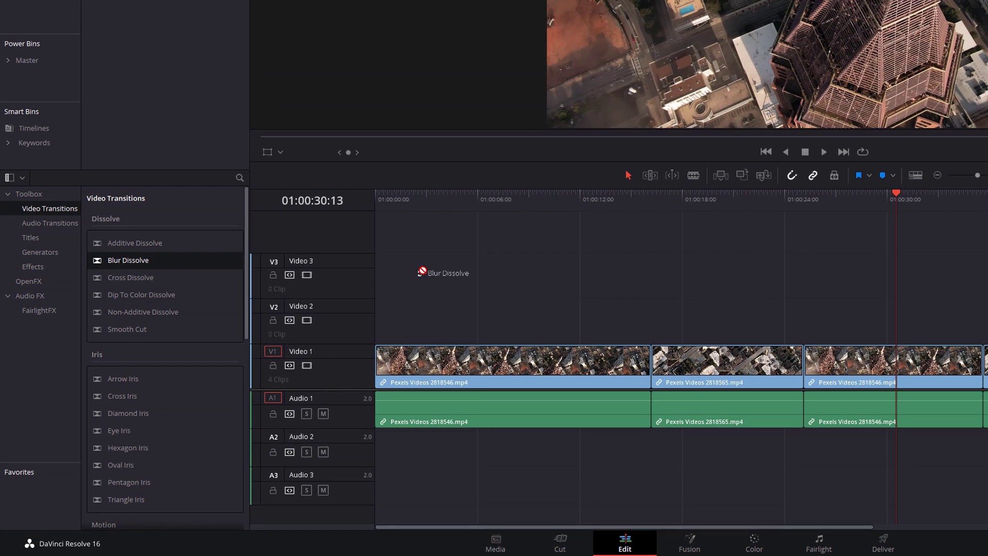
{"action": "left_click_drag", "start_coordinate": [421, 271], "coordinate": [803, 369]}
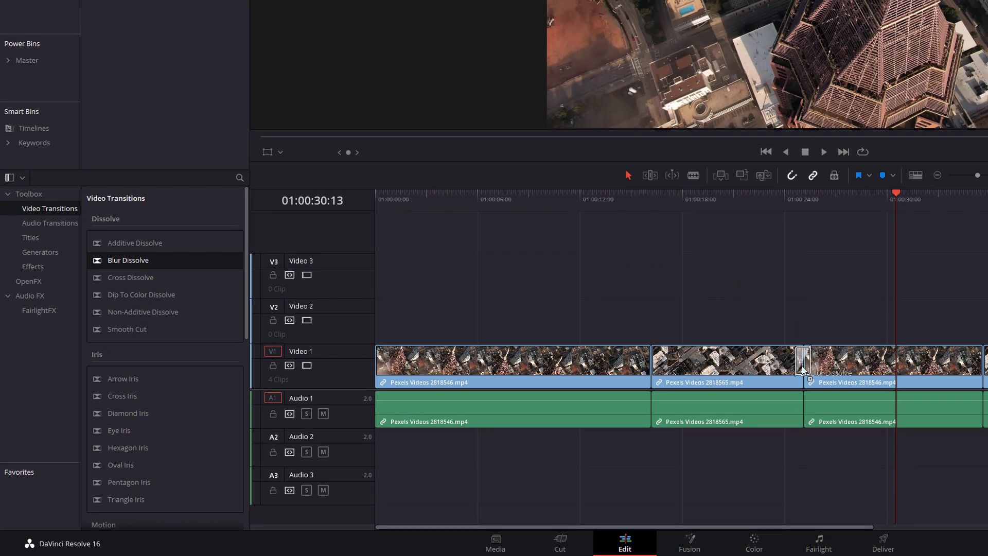
{"action": "left_click_drag", "start_coordinate": [803, 369], "coordinate": [803, 370]}
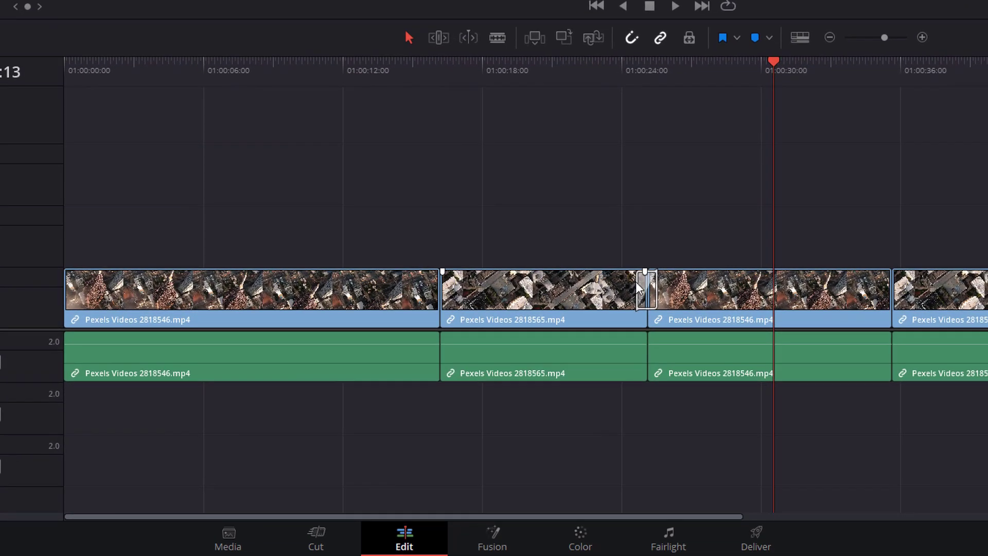
{"action": "mouse_move", "coordinate": [638, 287]}
{"action": "left_mouse_down"}
{"action": "mouse_move", "coordinate": [611, 291]}
{"action": "mouse_move", "coordinate": [634, 293]}
{"action": "left_mouse_up"}
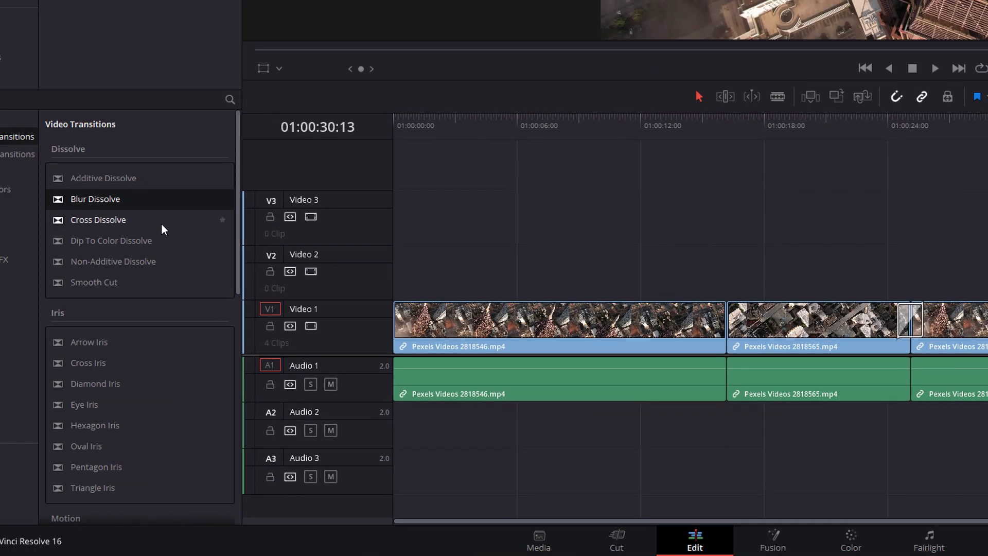
{"action": "left_click_drag", "start_coordinate": [100, 199], "coordinate": [726, 260]}
Trim the first Video 1 clip to end at the playhead at 01:00:15:06
{"action": "left_click", "coordinate": [698, 324]}
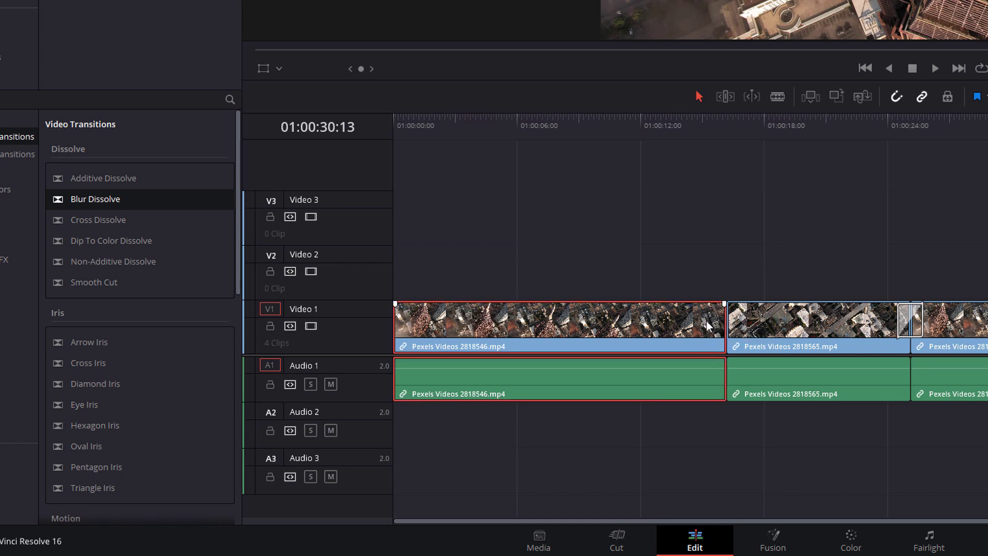
{"action": "left_click", "coordinate": [707, 122]}
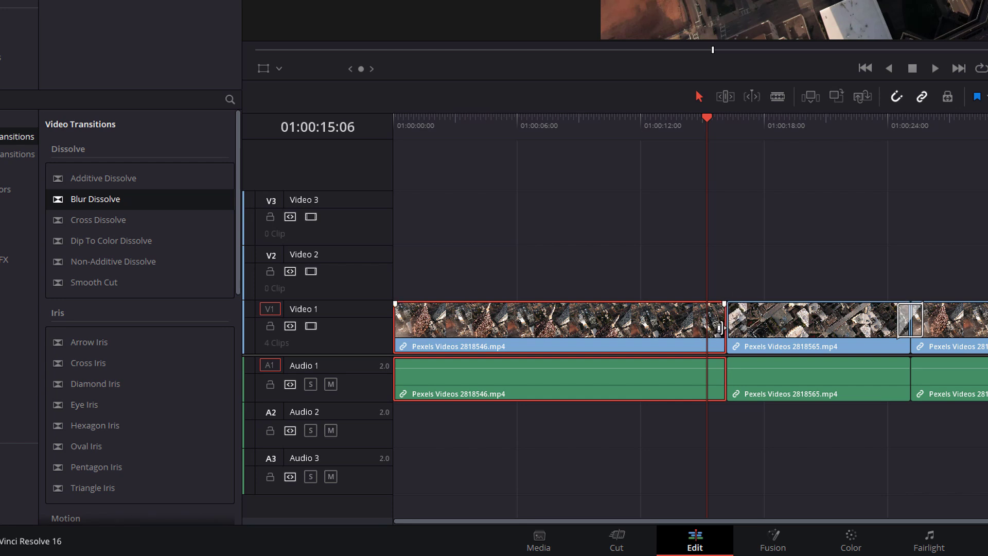
{"action": "left_click_drag", "start_coordinate": [719, 329], "coordinate": [710, 330]}
Slide clips 2 and 3 left to close the gap, and add a Blur Dissolve on that cut
{"action": "left_click_drag", "start_coordinate": [745, 258], "coordinate": [880, 396]}
{"action": "left_click_drag", "start_coordinate": [832, 348], "coordinate": [805, 307]}
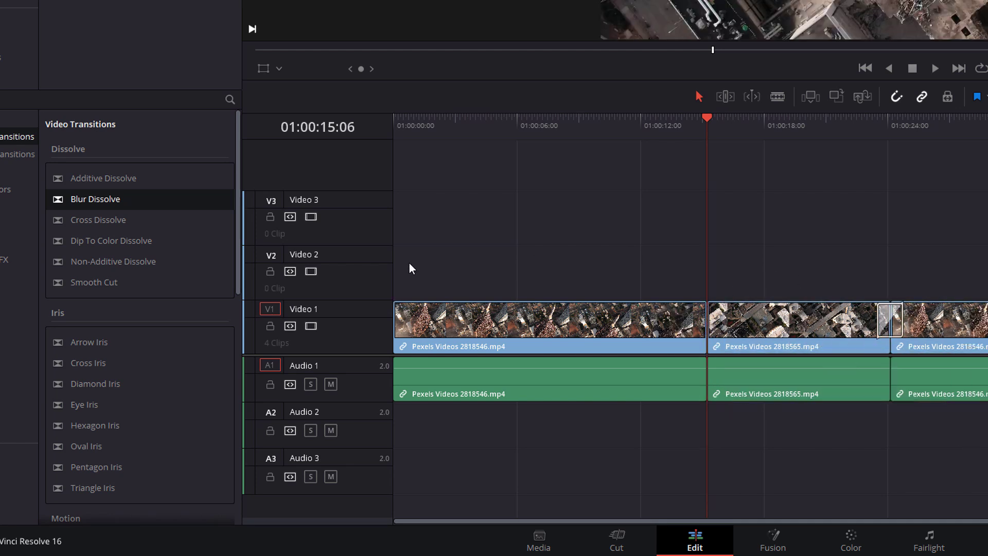
{"action": "left_click_drag", "start_coordinate": [121, 199], "coordinate": [707, 319]}
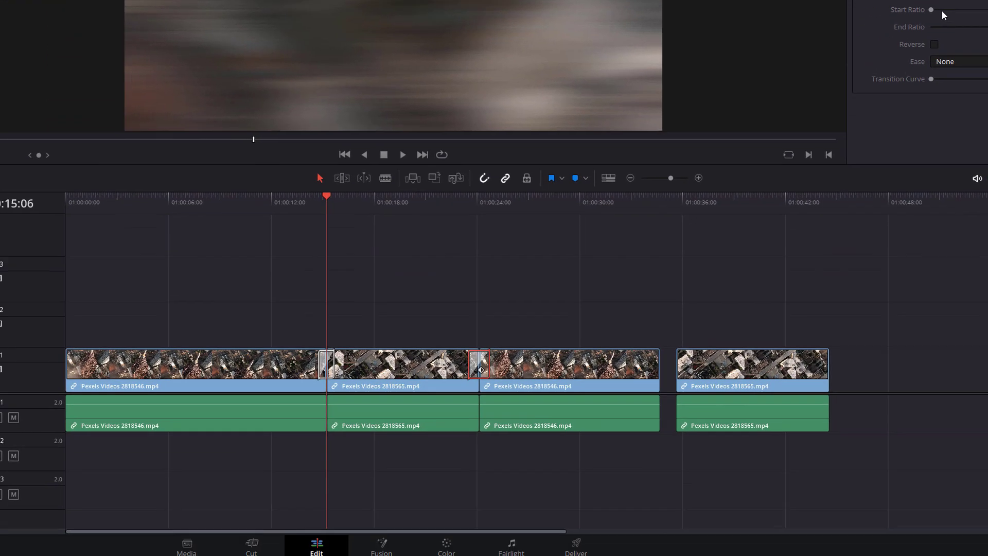
Switch the Inspector from transition settings to the clip's transform and cropping settings
{"action": "left_click", "coordinate": [589, 487]}
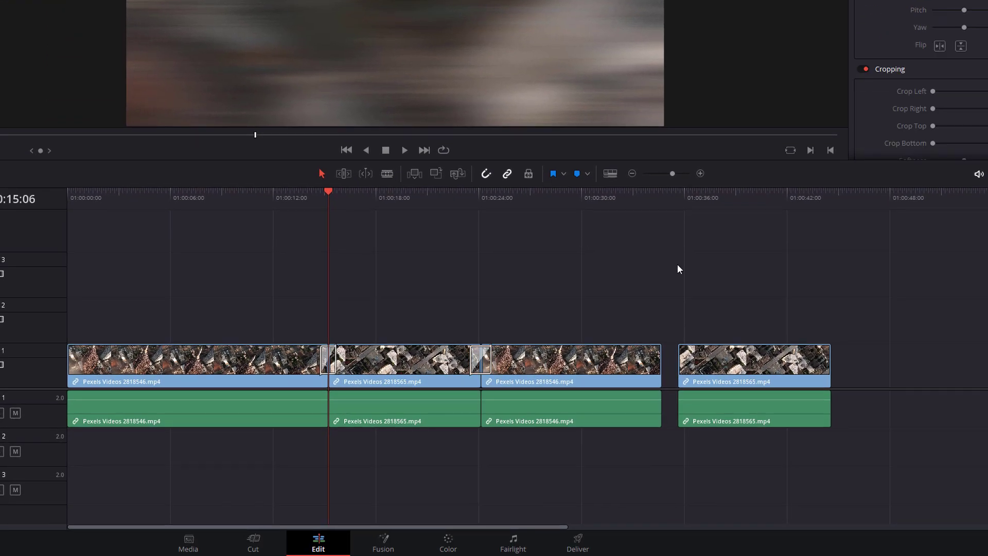
Set the tower clip's Zoom to 1.180, Position X to -3.000 and Rotation Angle to 3.130
{"action": "left_click", "coordinate": [592, 360]}
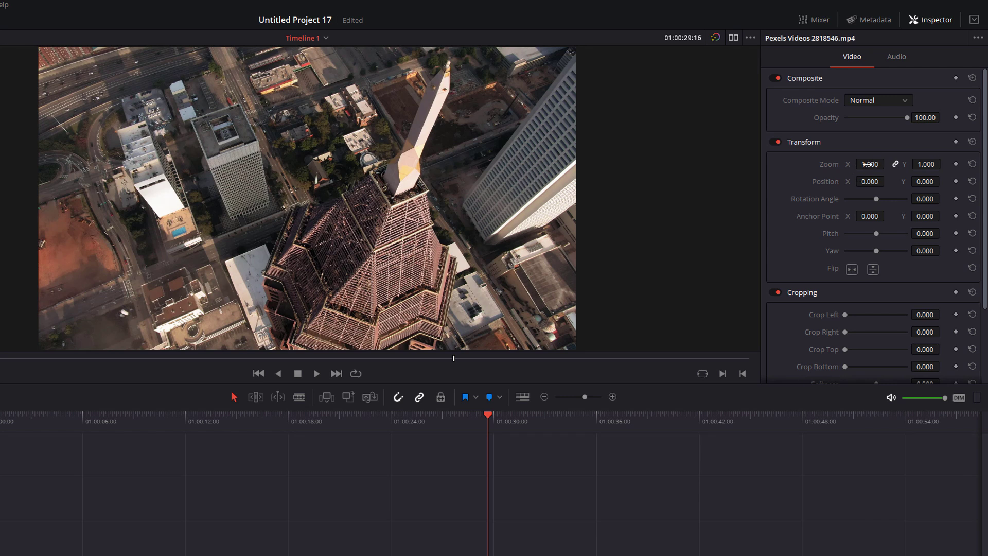
{"action": "left_click_drag", "start_coordinate": [869, 164], "coordinate": [876, 197]}
{"action": "scroll", "coordinate": [842, 286], "scroll_direction": "down", "scroll_amount": 1}
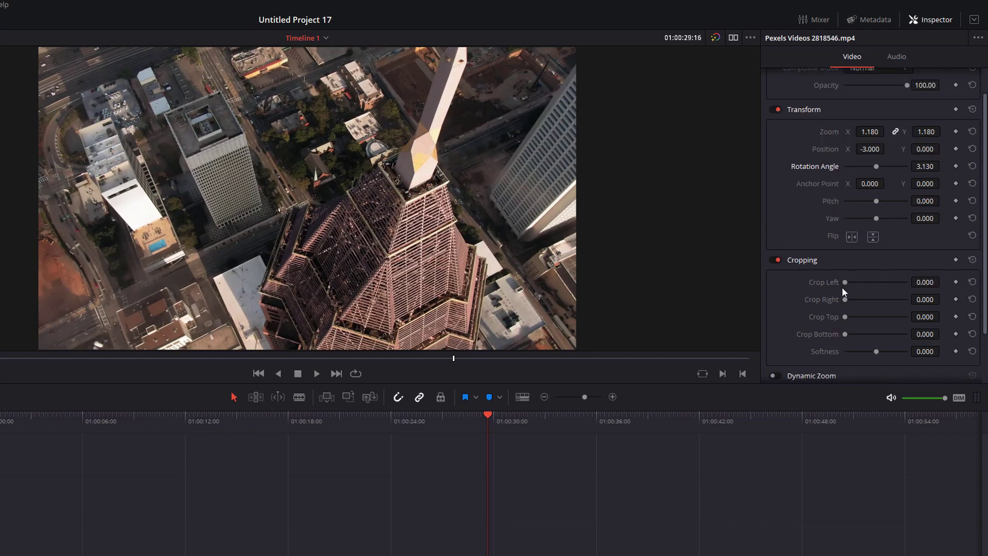
{"action": "scroll", "coordinate": [843, 288], "scroll_direction": "down", "scroll_amount": 1}
{"action": "left_click_drag", "start_coordinate": [846, 250], "coordinate": [859, 302]}
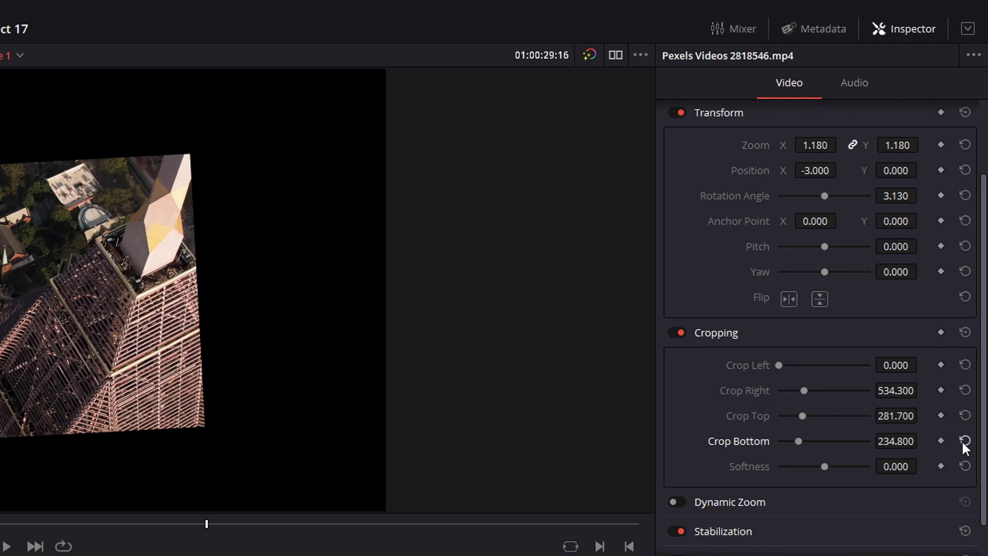
Reset the tower clip's Crop Bottom, all Cropping values, and the Transform zoom, position and rotation
{"action": "left_click", "coordinate": [963, 439]}
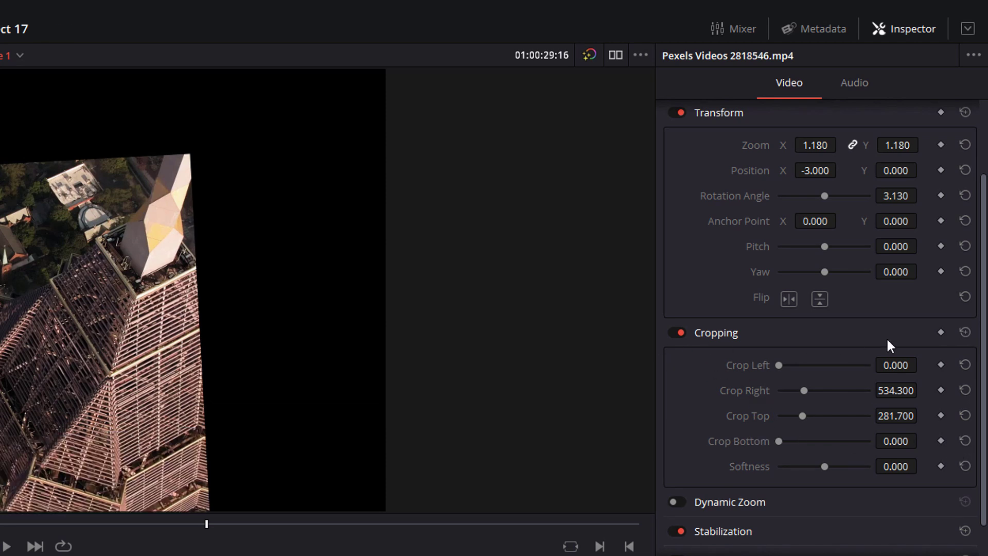
{"action": "left_click", "coordinate": [966, 332]}
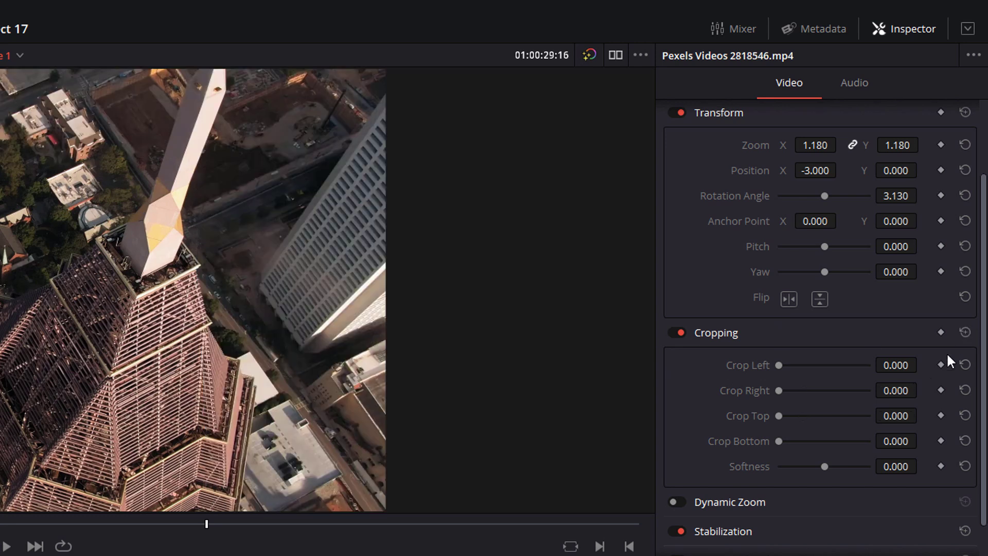
{"action": "scroll", "coordinate": [948, 340], "scroll_direction": "up", "scroll_amount": 3}
{"action": "left_click", "coordinate": [965, 208]}
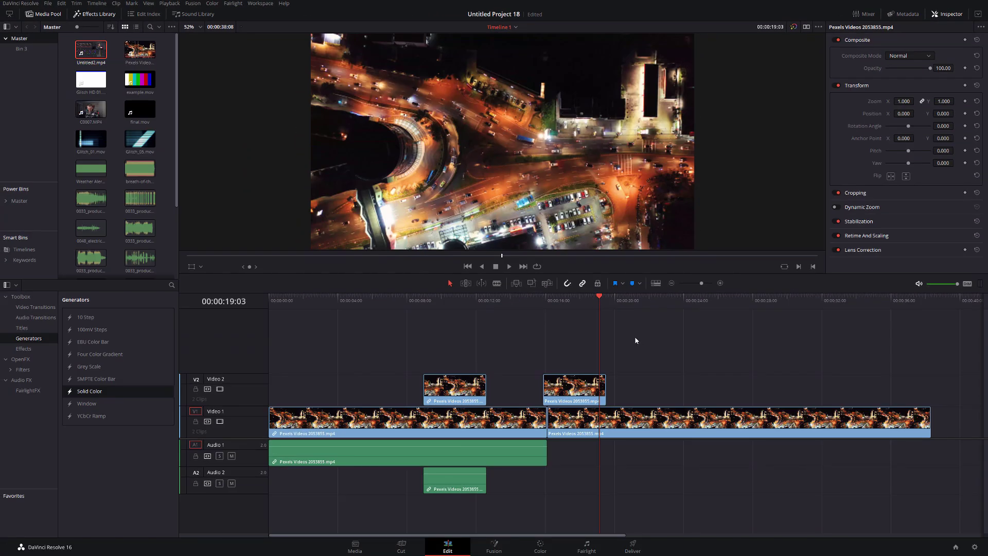
Place a Solid Color generator on Video 2 around 20–23 seconds and park the playhead on it
{"action": "left_click", "coordinate": [92, 15]}
{"action": "left_click", "coordinate": [92, 15]}
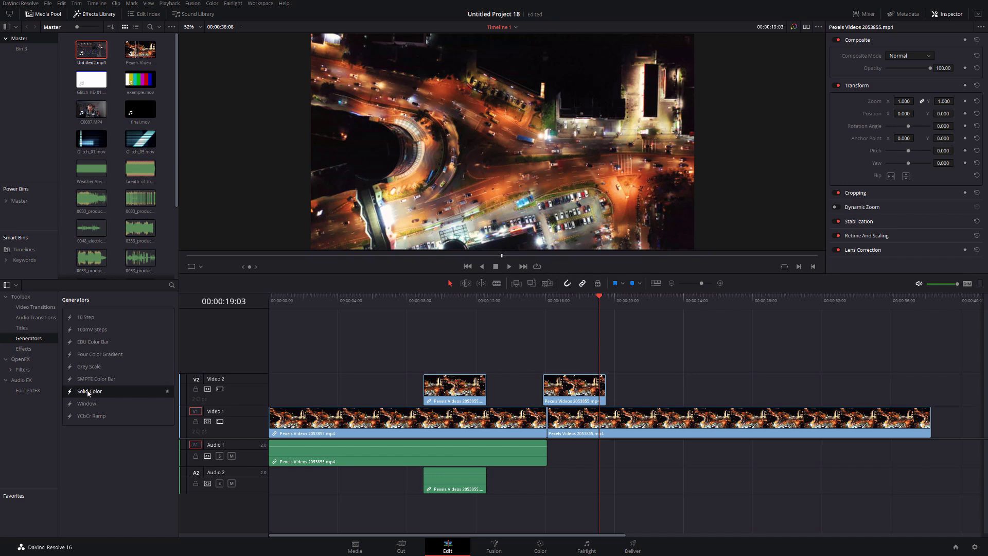
{"action": "left_click_drag", "start_coordinate": [88, 392], "coordinate": [632, 396]}
{"action": "left_click", "coordinate": [648, 297]}
{"action": "left_click", "coordinate": [662, 378]}
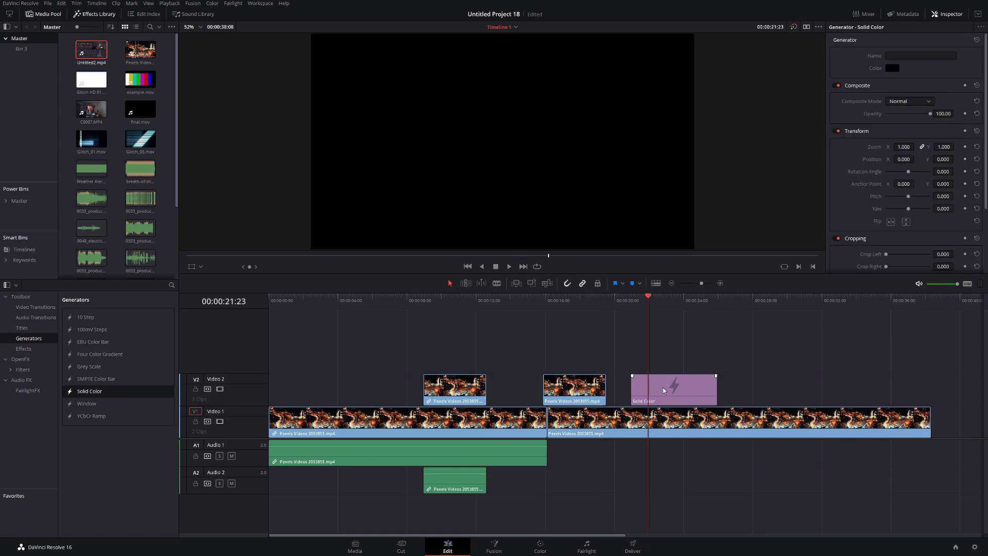
Change the Solid Color clip's colour to the purple basic colour in the Inspector
{"action": "left_click", "coordinate": [669, 395]}
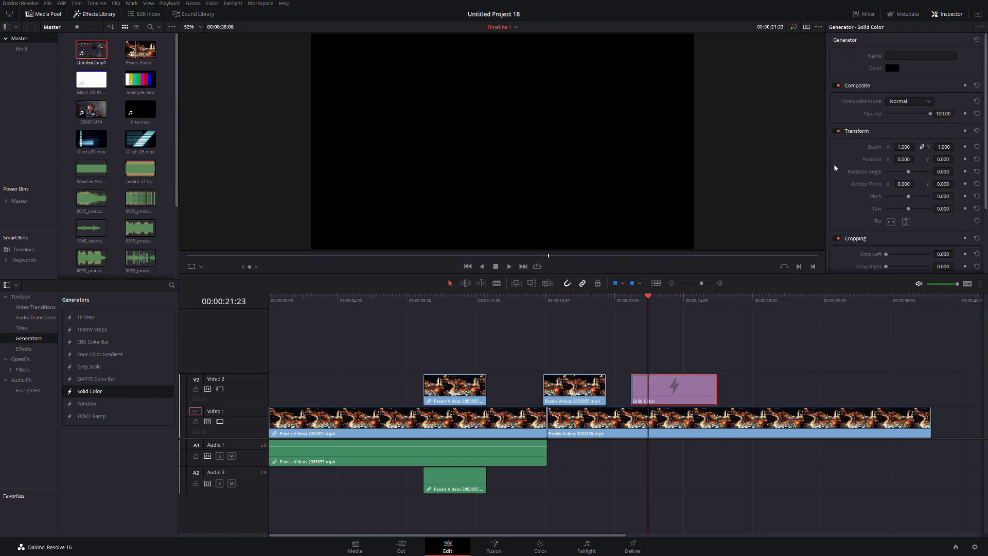
{"action": "left_click", "coordinate": [943, 14]}
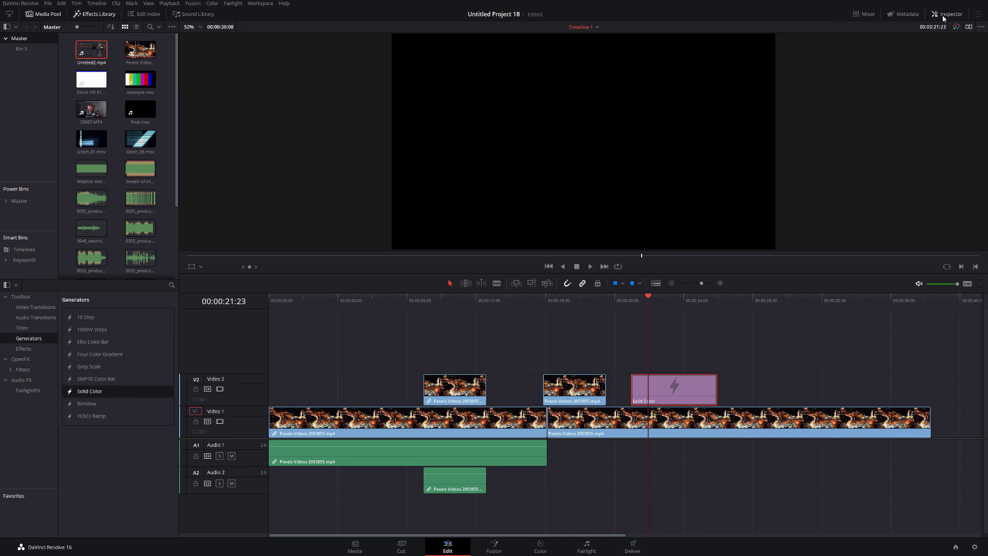
{"action": "left_click", "coordinate": [943, 14]}
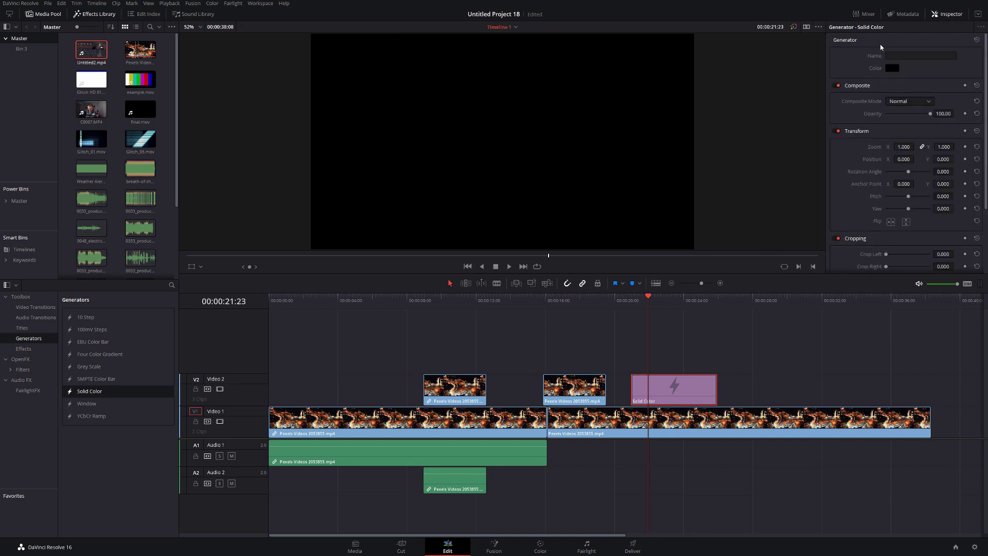
{"action": "left_click", "coordinate": [892, 69]}
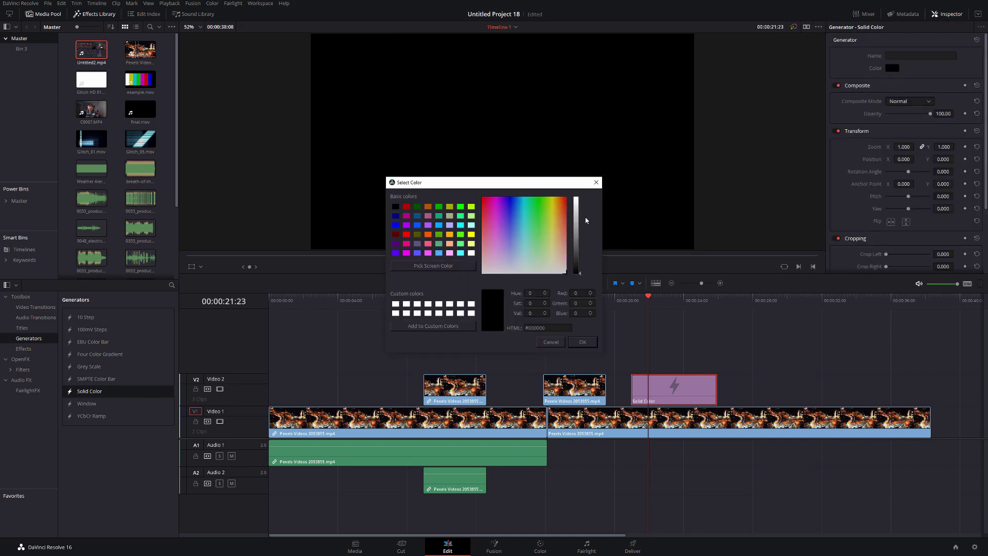
{"action": "left_click", "coordinate": [429, 225]}
{"action": "left_click", "coordinate": [583, 343]}
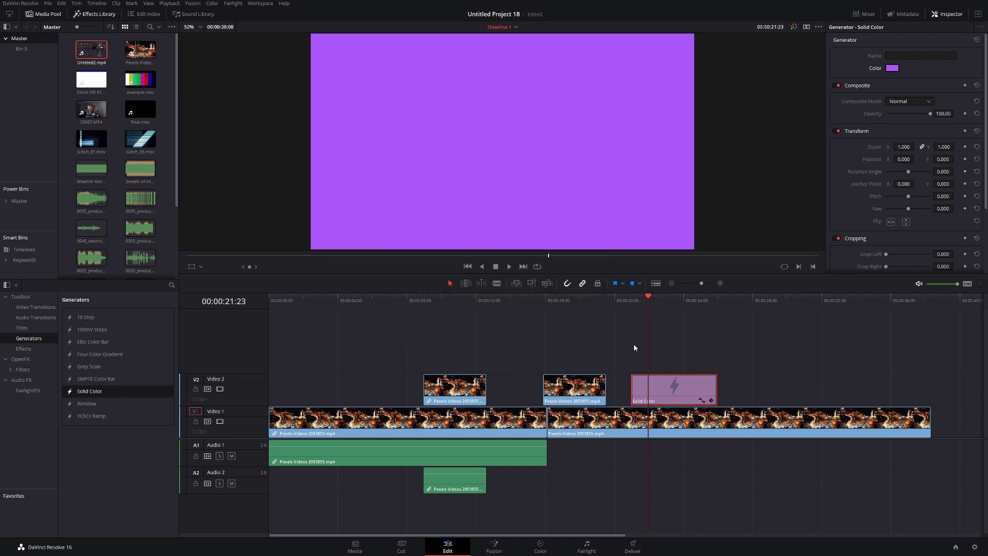
{"action": "left_click", "coordinate": [761, 357]}
On the Deliver page, start from H.264 Master, save a new preset, and load the custom YouTube preset
{"action": "left_click", "coordinate": [641, 551]}
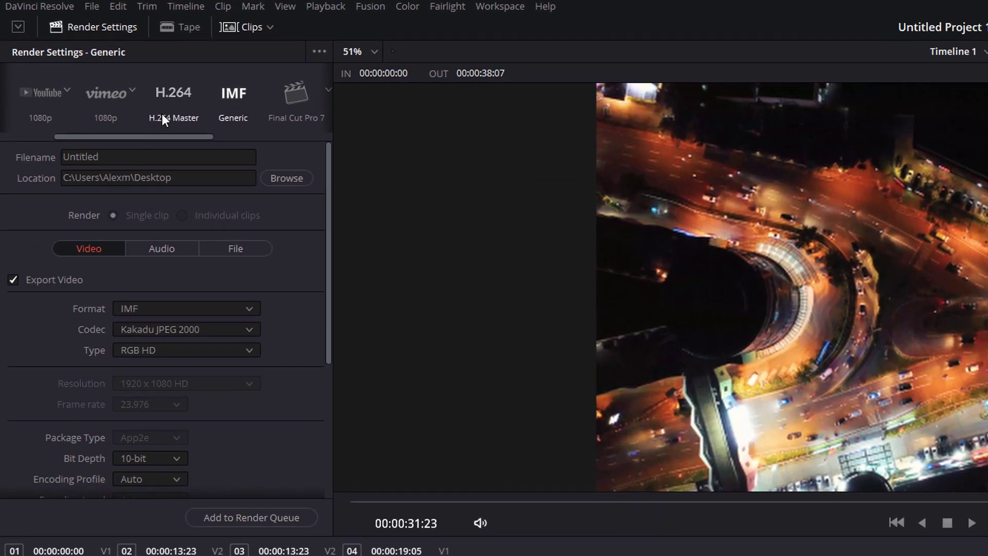
{"action": "left_click", "coordinate": [168, 109]}
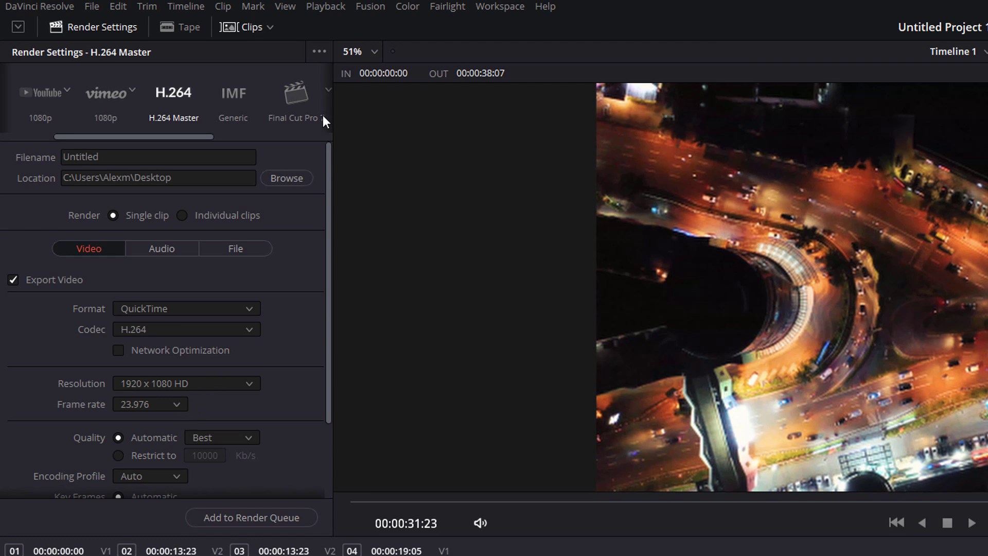
{"action": "left_click", "coordinate": [318, 51]}
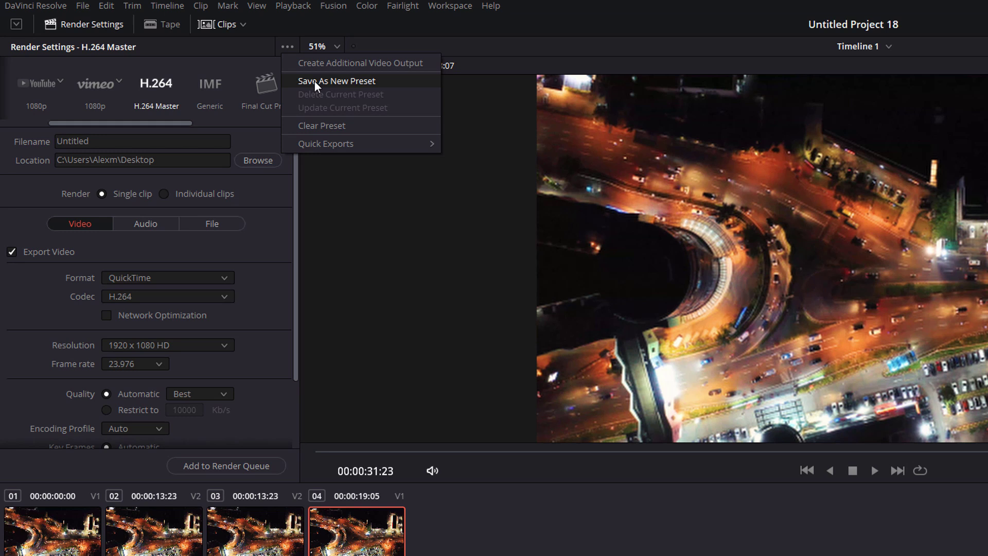
{"action": "left_click", "coordinate": [350, 91]}
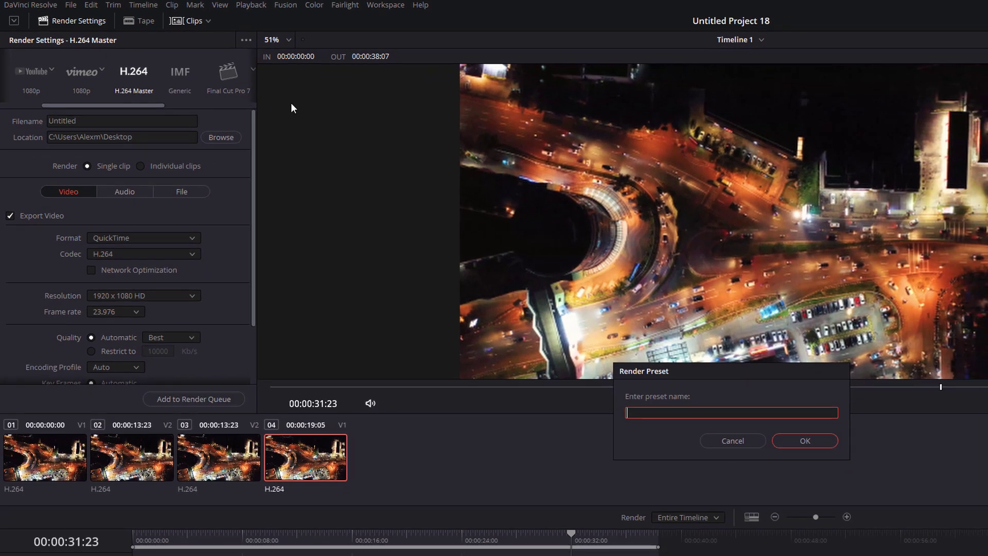
{"action": "left_click", "coordinate": [731, 440]}
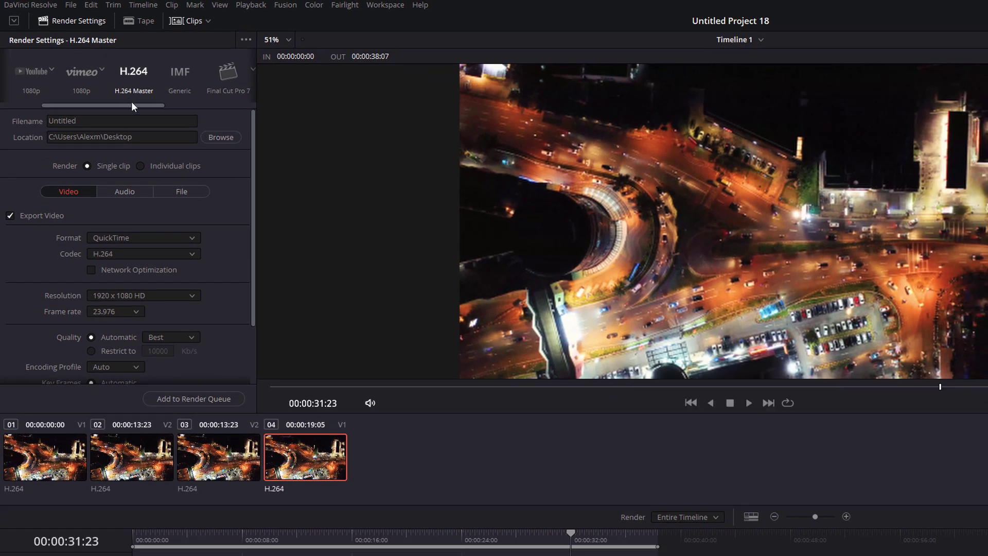
{"action": "left_click_drag", "start_coordinate": [132, 105], "coordinate": [38, 97]}
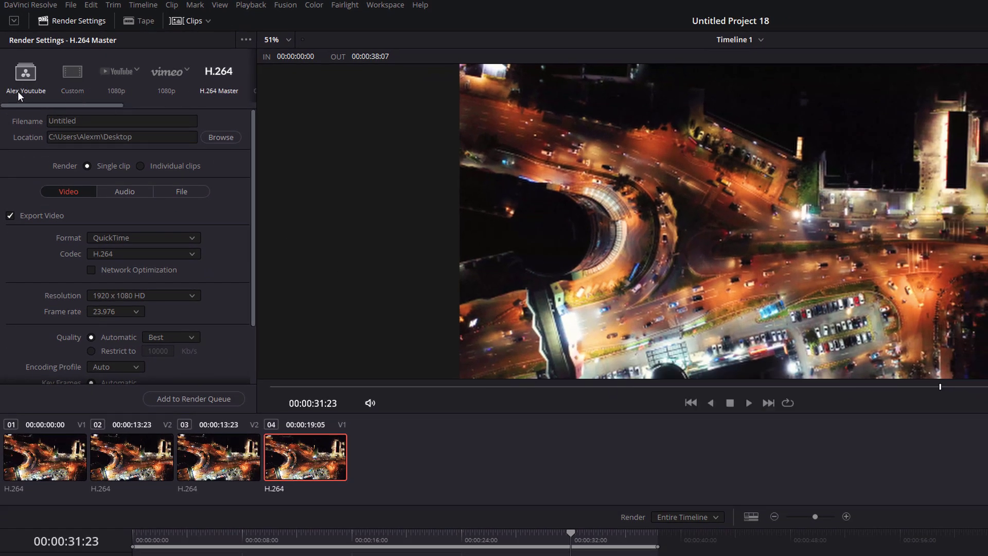
{"action": "left_click", "coordinate": [19, 95]}
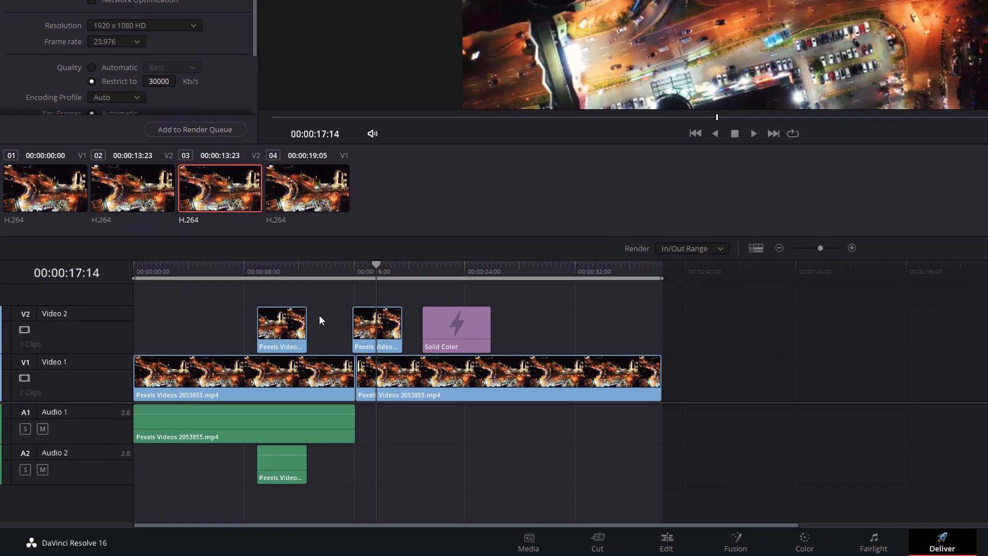
Mark the render In point at 00:00:08:23 and the Out point at 00:00:19:13
{"action": "left_click", "coordinate": [150, 362]}
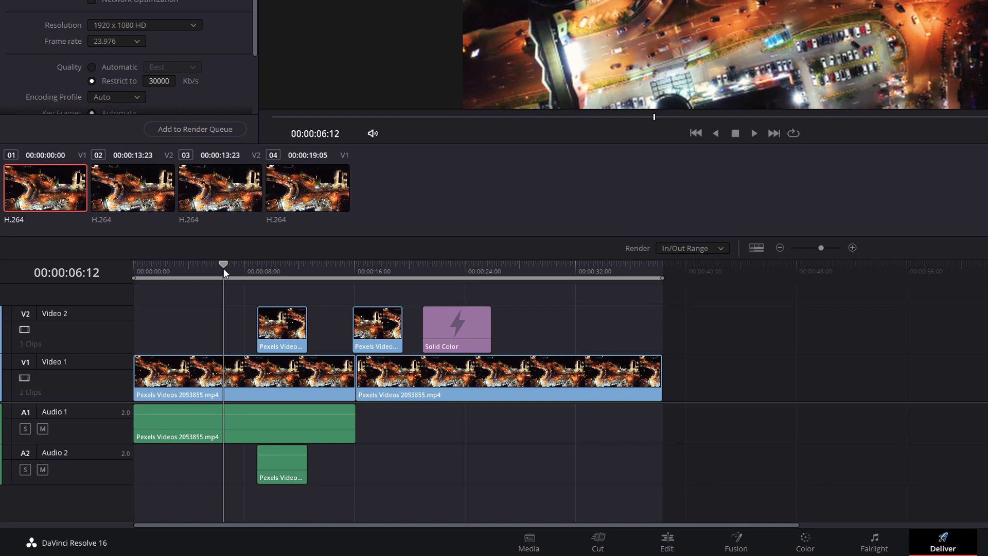
{"action": "key", "text": "Left"}
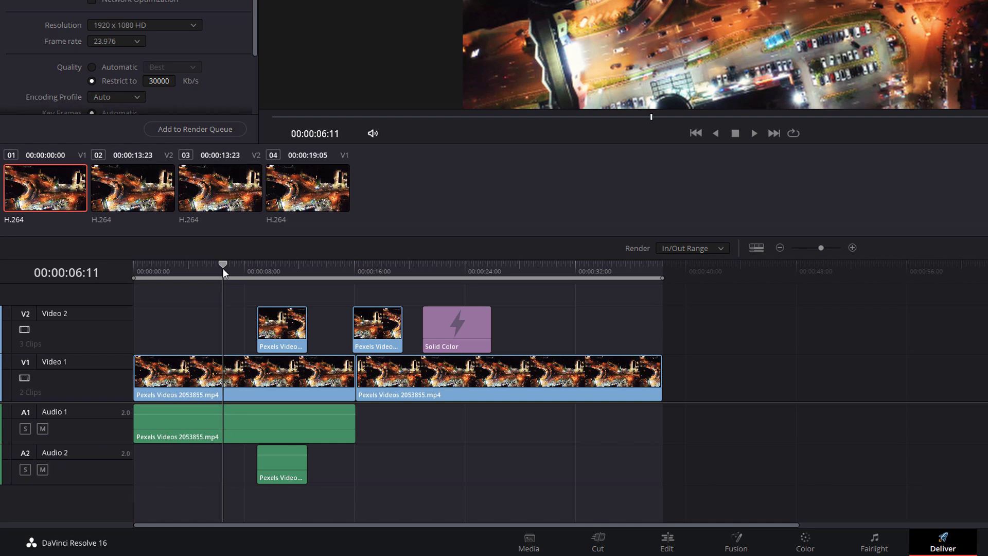
{"action": "left_click_drag", "start_coordinate": [224, 268], "coordinate": [401, 260]}
{"action": "key", "text": "i"}
{"action": "key", "text": "o"}
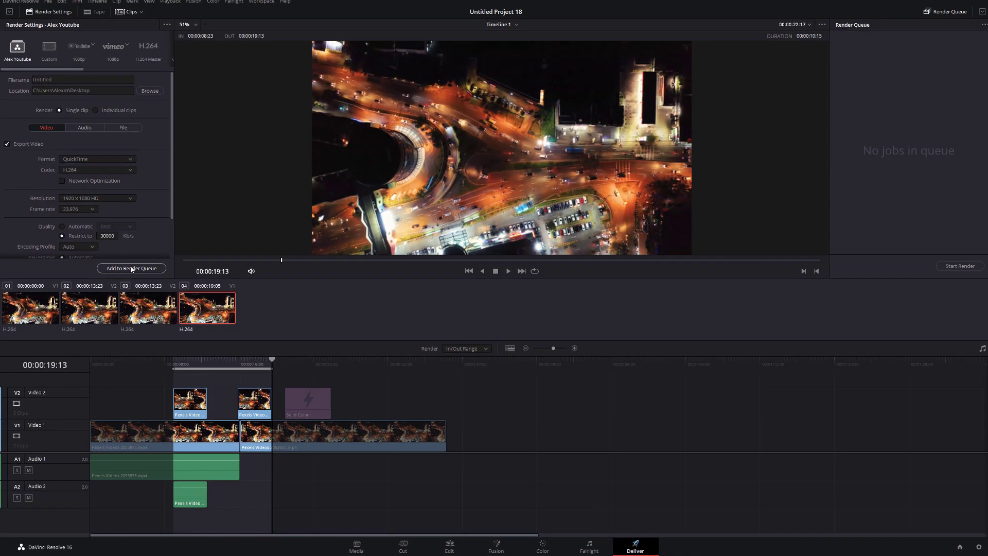
Queue the 08:23–19:13 range, then mark 00:00:20:23 to 00:00:31:23 and queue it too
{"action": "left_click", "coordinate": [196, 129]}
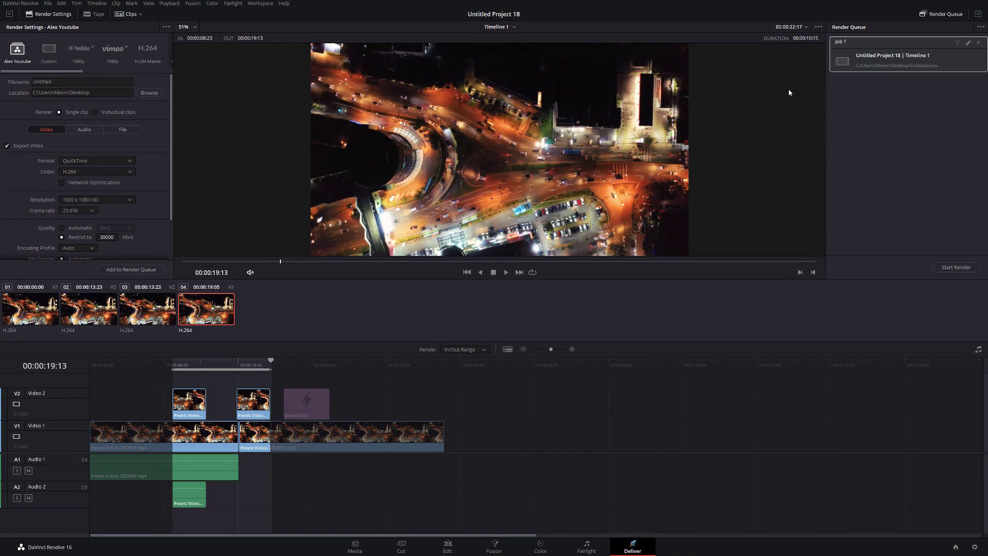
{"action": "left_click", "coordinate": [285, 360]}
{"action": "key", "text": "i"}
{"action": "left_click_drag", "start_coordinate": [288, 360], "coordinate": [386, 362]}
{"action": "key", "text": "o"}
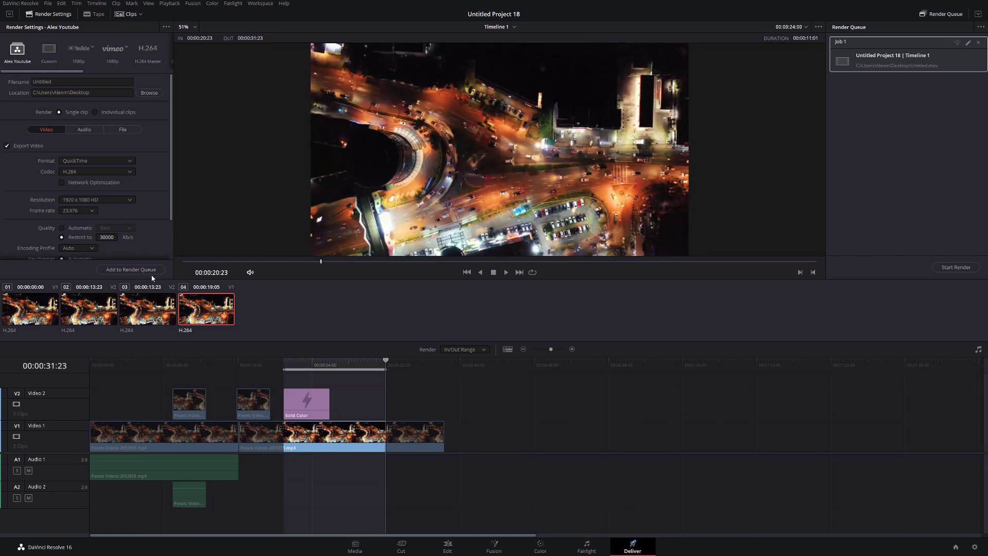
{"action": "left_click", "coordinate": [150, 271]}
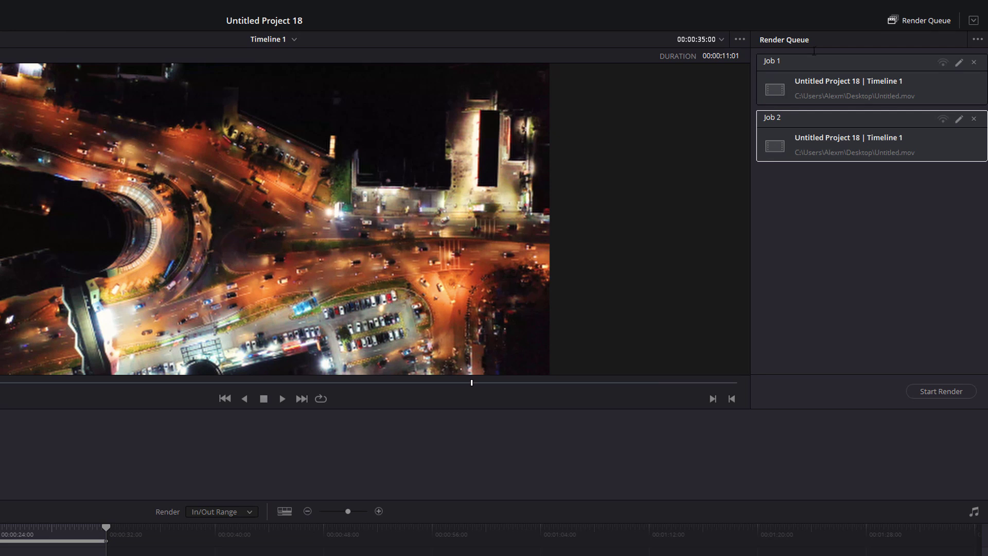